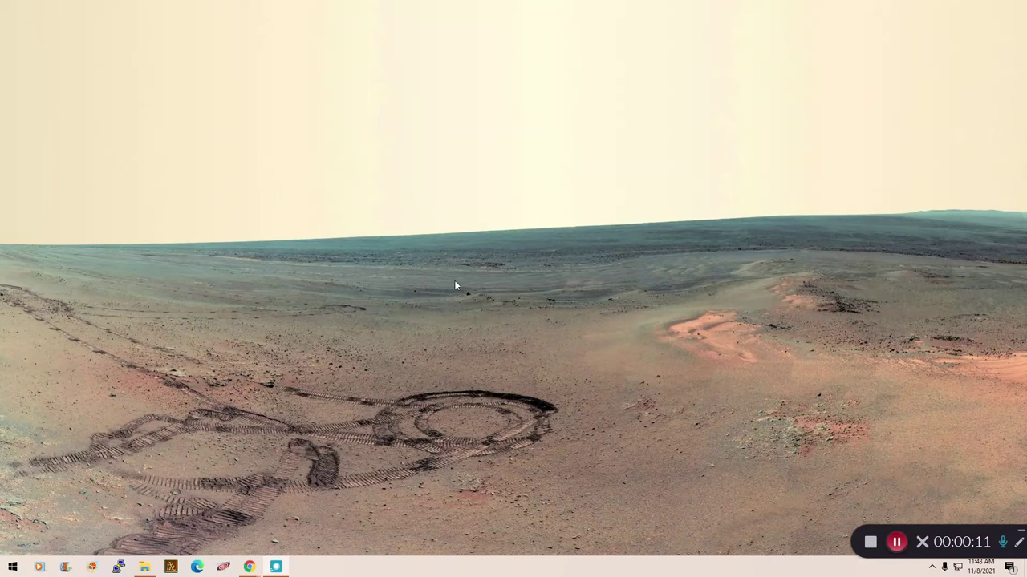
Launch AstroImageJ via a Start menu search for 'astr' and shift its window slightly right.
click(13, 567)
text(astr)
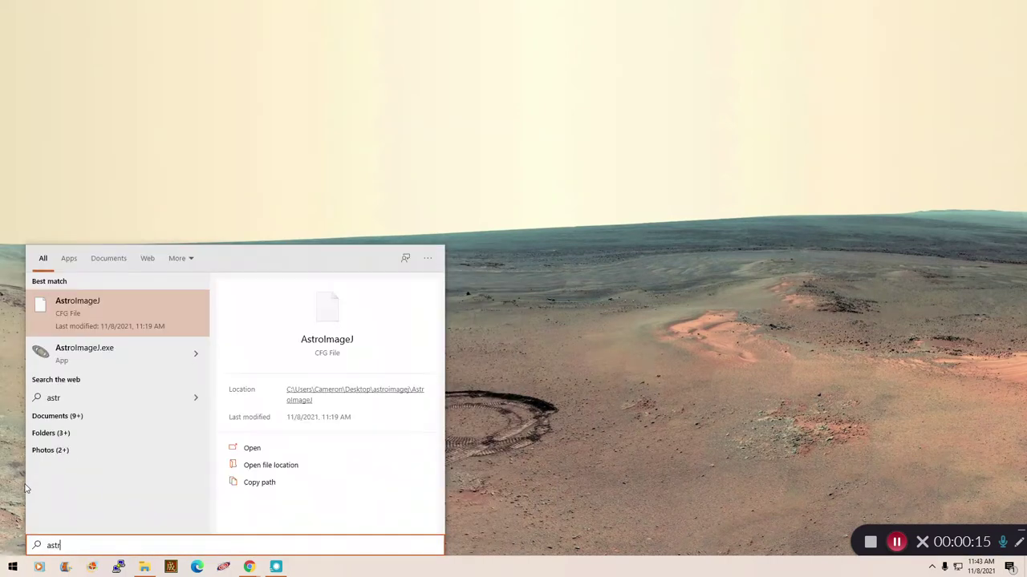
click(52, 357)
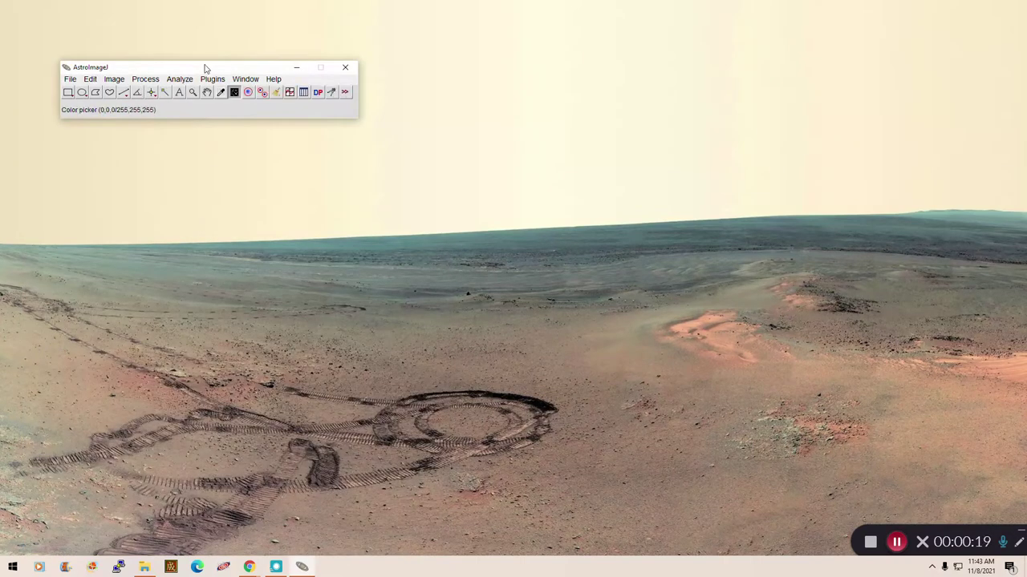
drag(204, 68, 236, 68)
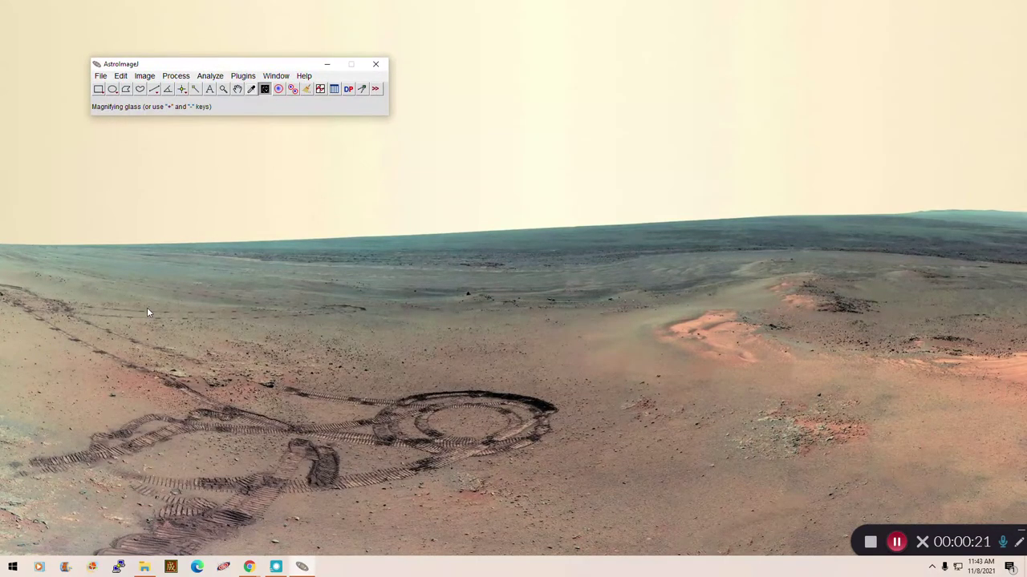
click(144, 567)
In Downloads, sort the files by Type and open the pipelineout folder.
click(463, 231)
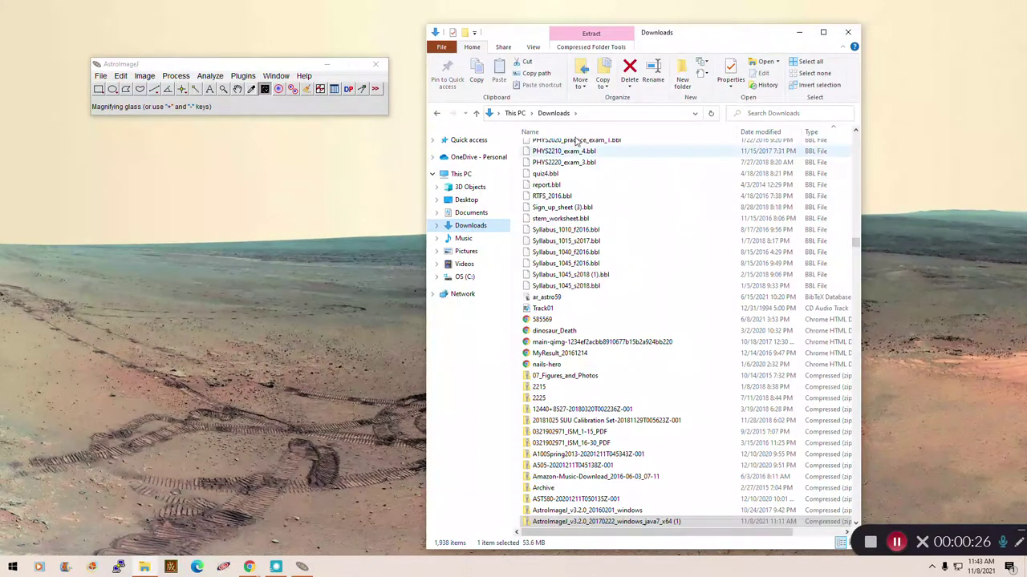
click(772, 132)
click(810, 134)
scroll(626, 192, up, 10)
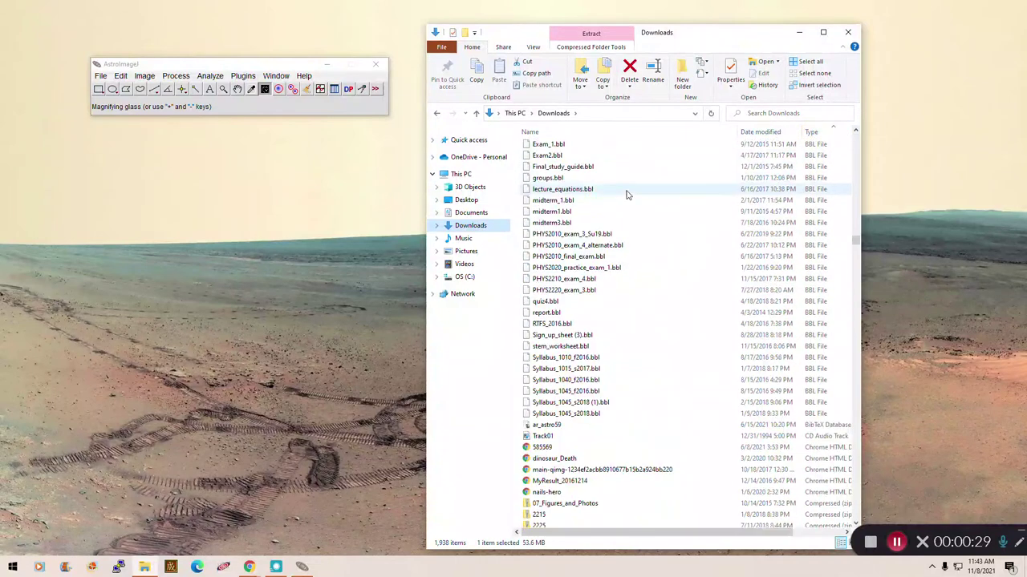
drag(857, 218, 855, 134)
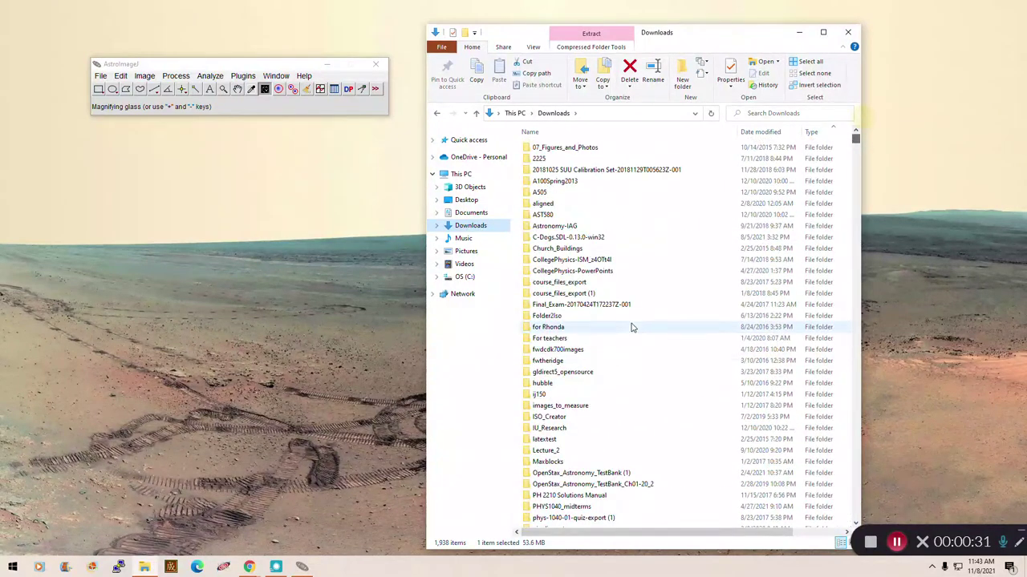
scroll(611, 295, down, 3)
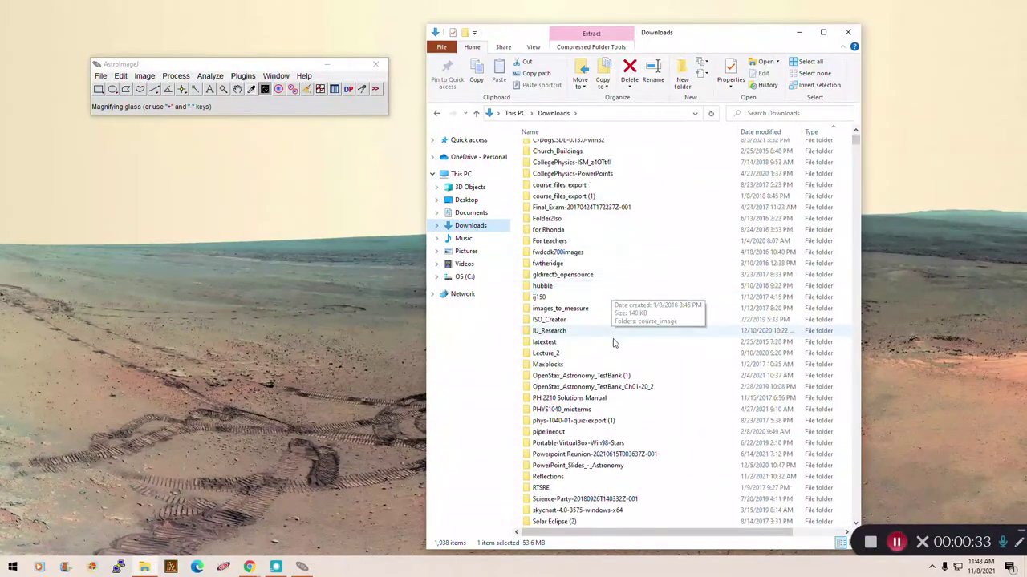
double_click(548, 430)
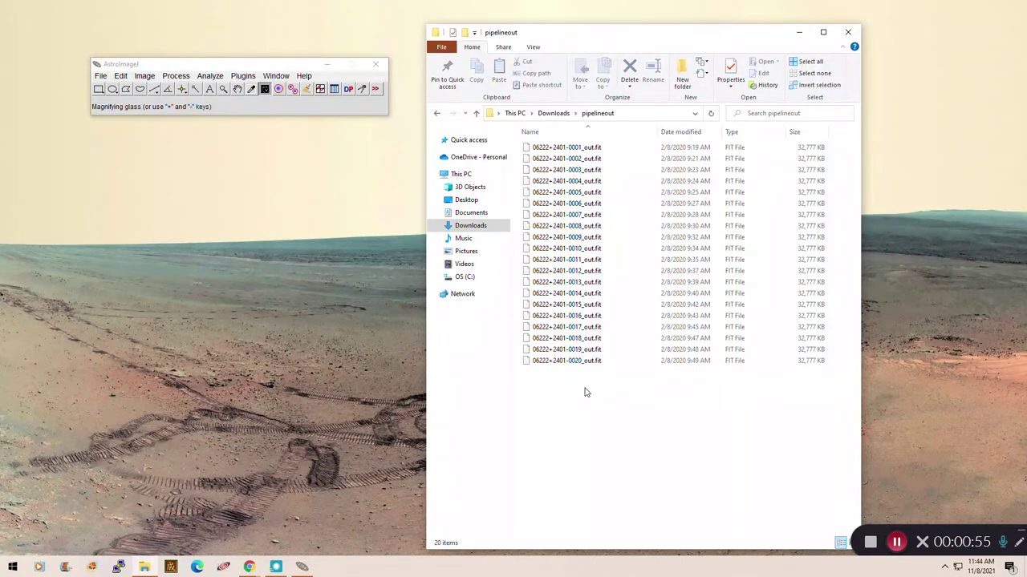
Select all twenty files, 06222+2401-0001_out.fit through 0020_out.fit.
click(544, 151)
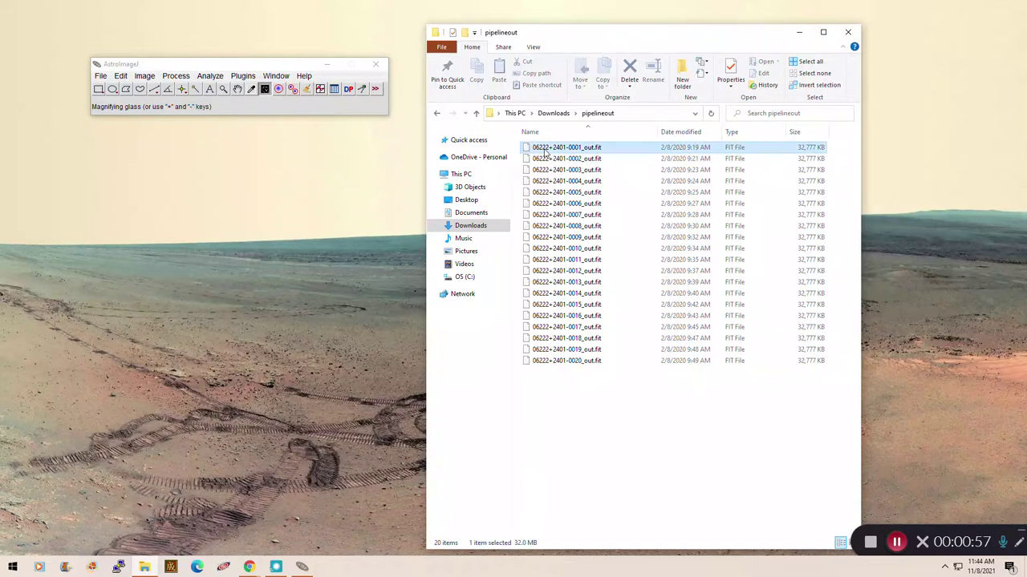
shift+click(550, 362)
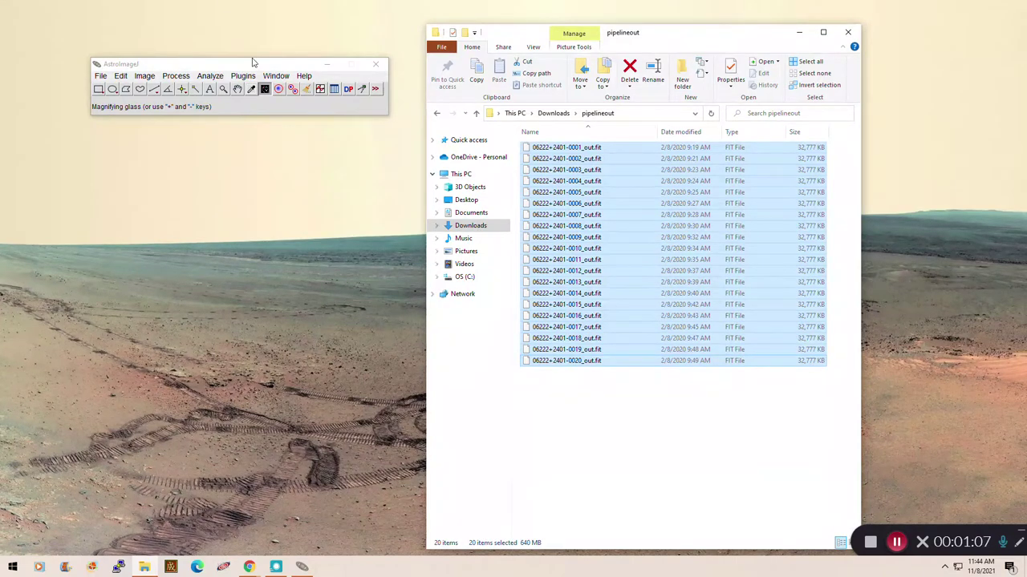
drag(234, 62, 252, 62)
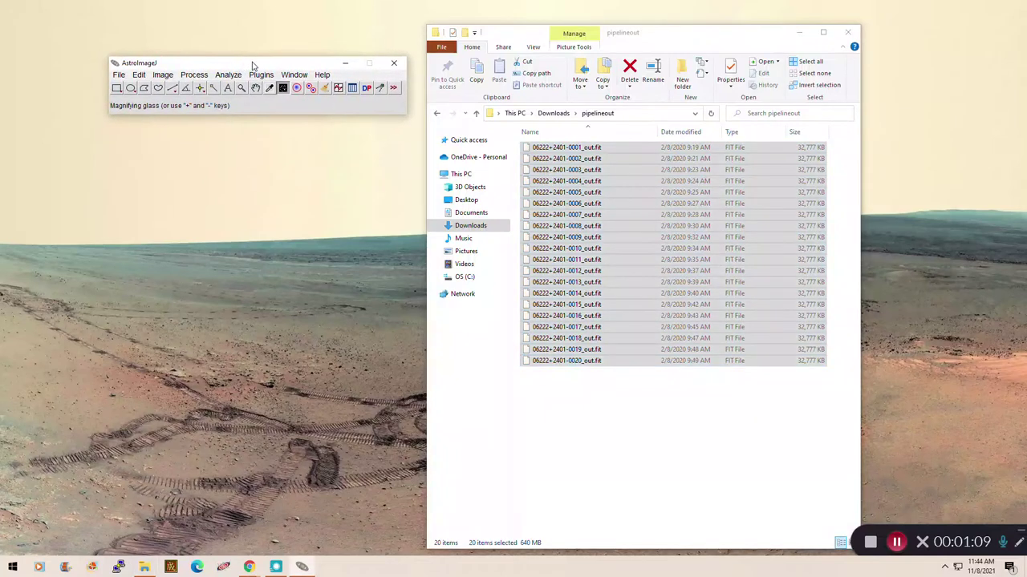
Import pipelineout as an image sequence from its first .fit file, giving a 4096x4096 virtual stack of 20.
click(118, 75)
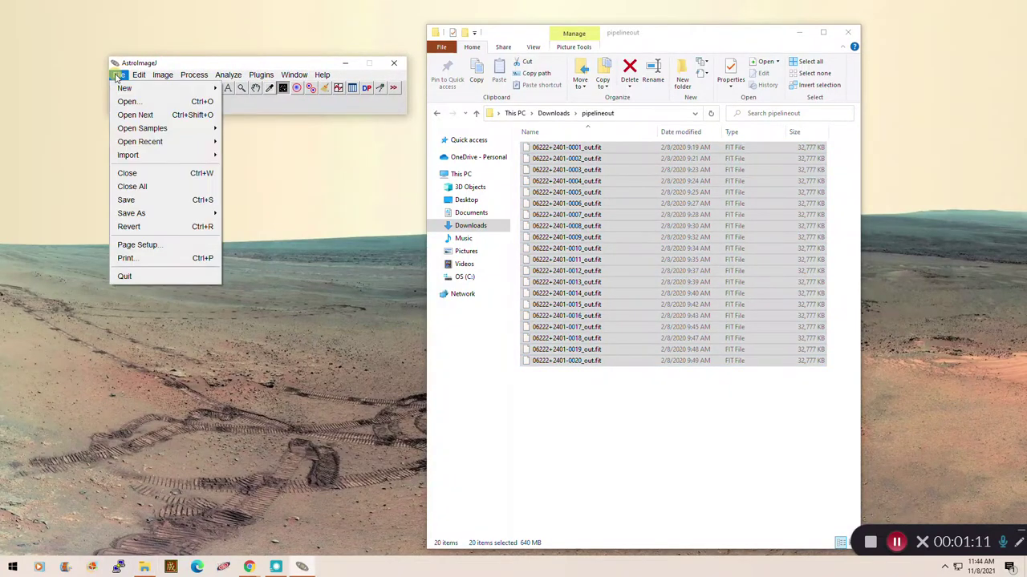
mouse_move(159, 157)
click(241, 155)
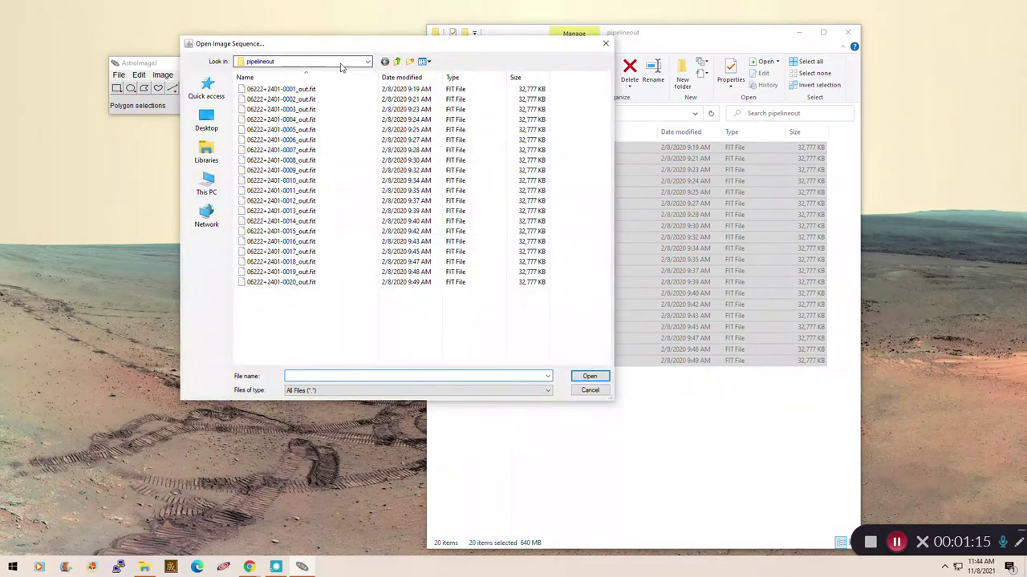
click(368, 66)
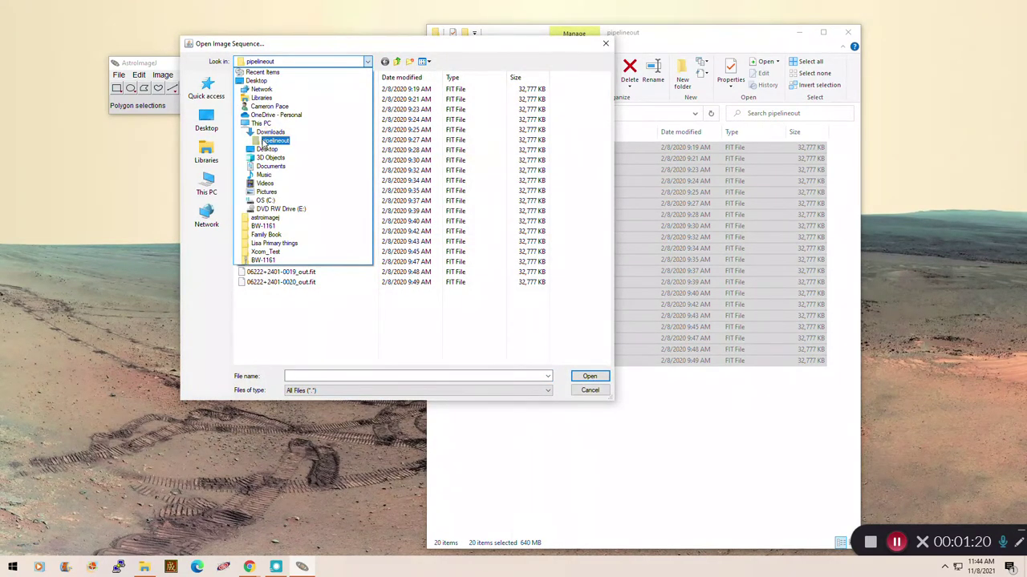
click(265, 142)
click(268, 89)
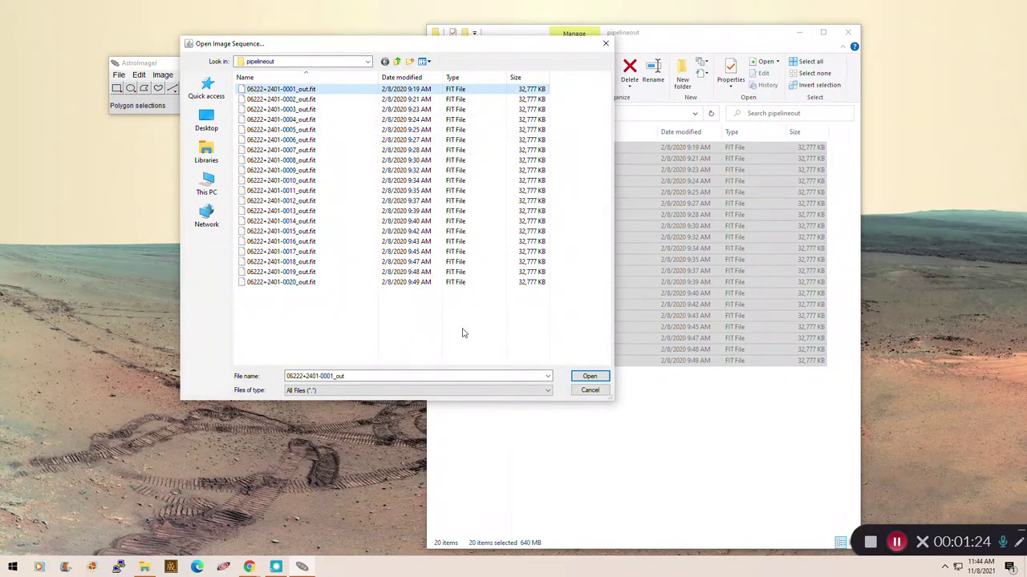
click(590, 376)
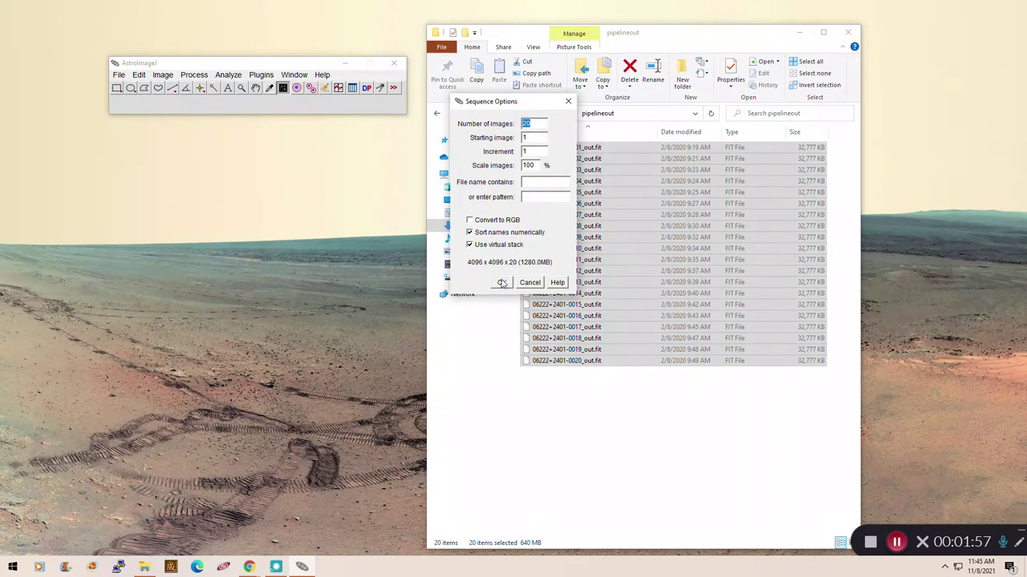
click(502, 283)
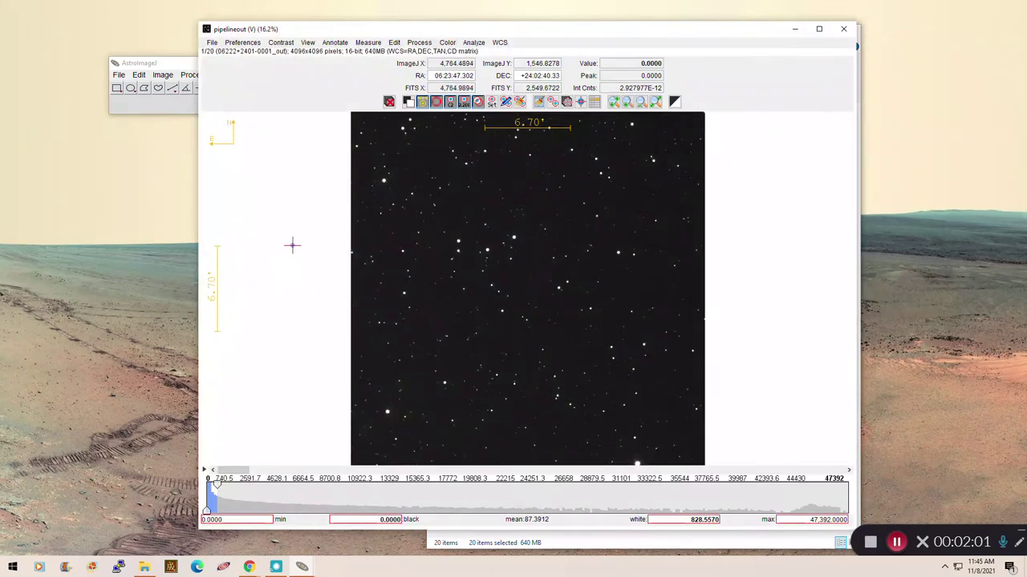
Browse forward and back through the stack frames, ending on image 5 of 20.
scroll(291, 246, down, 1)
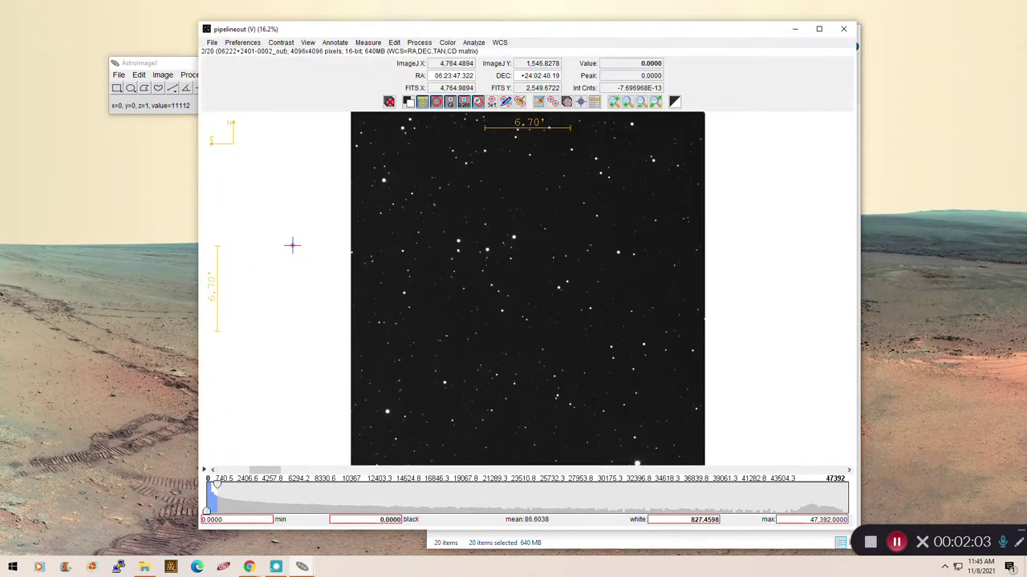
scroll(291, 245, down, 1)
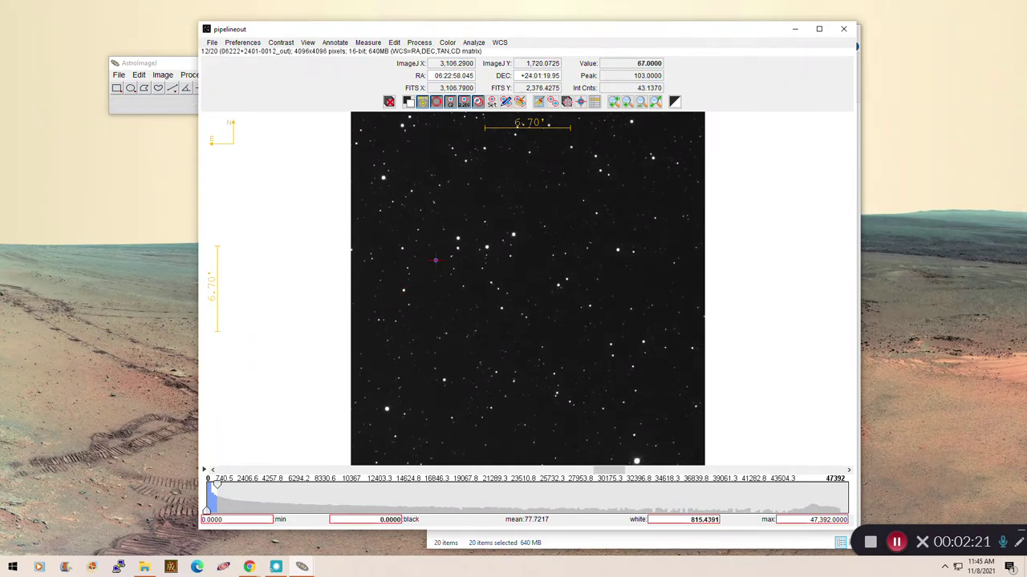
scroll(467, 253, up, 1)
scroll(467, 253, up, 7)
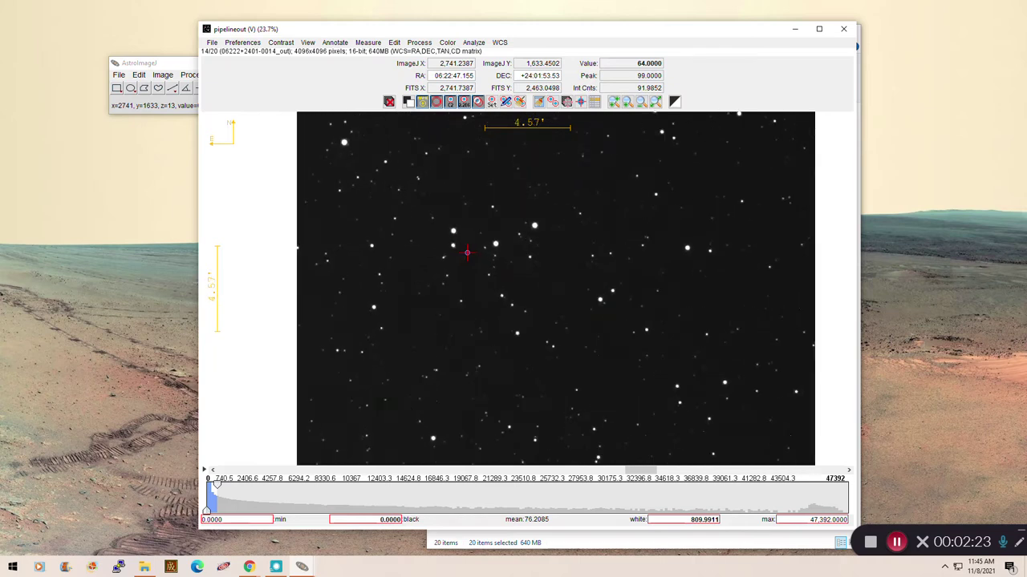
scroll(467, 253, up, 3)
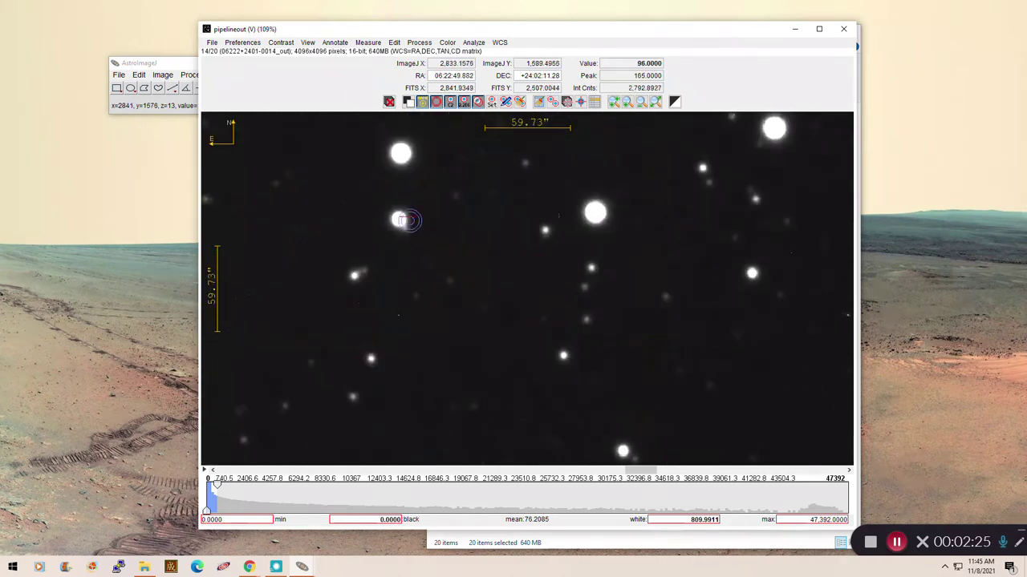
scroll(453, 254, up, 1)
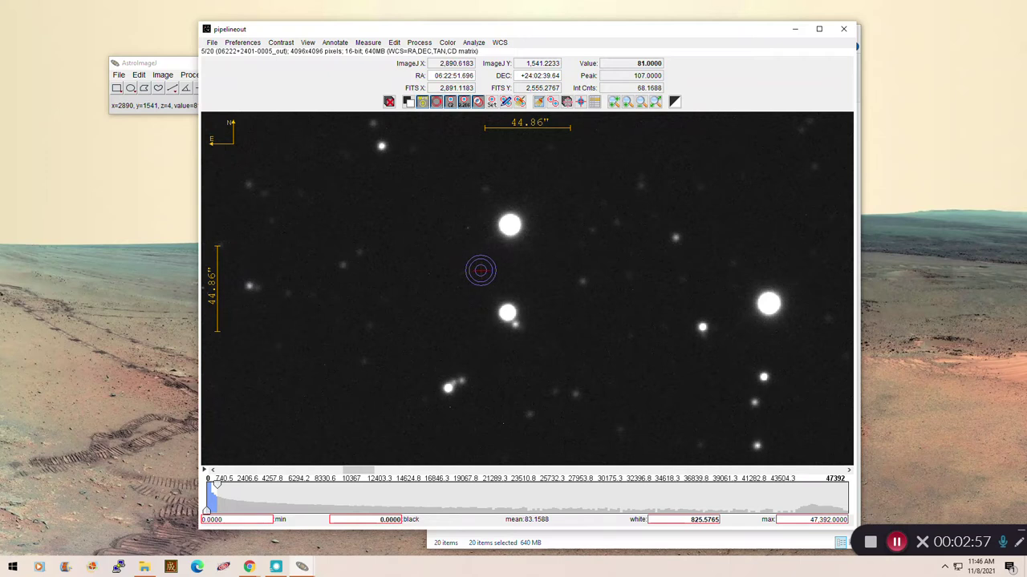
Zoom in and out around the star pair left of centre, then select the RA readout value.
click(427, 272)
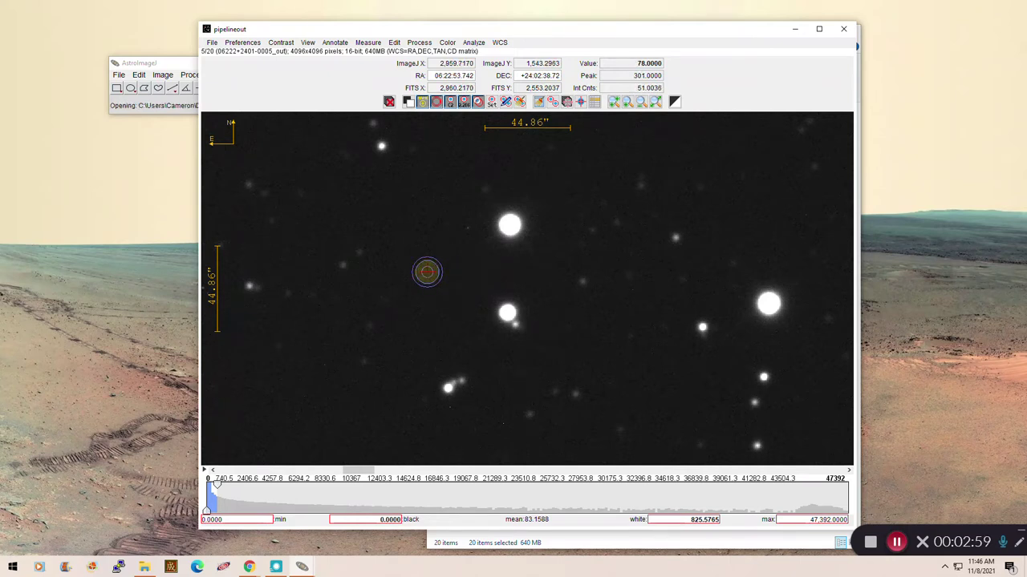
scroll(427, 272, up, 2)
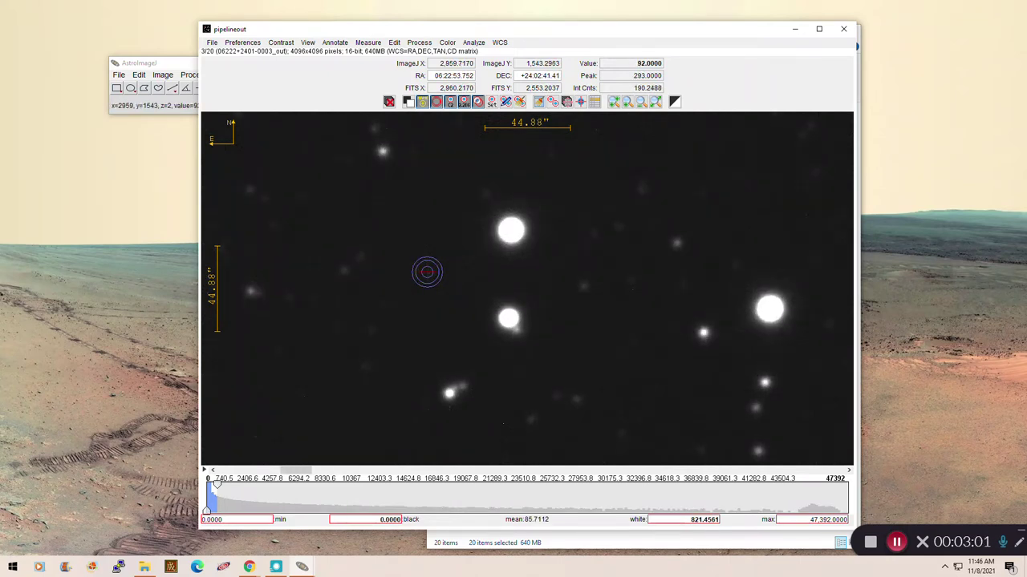
scroll(427, 272, down, 1)
scroll(427, 272, down, 7)
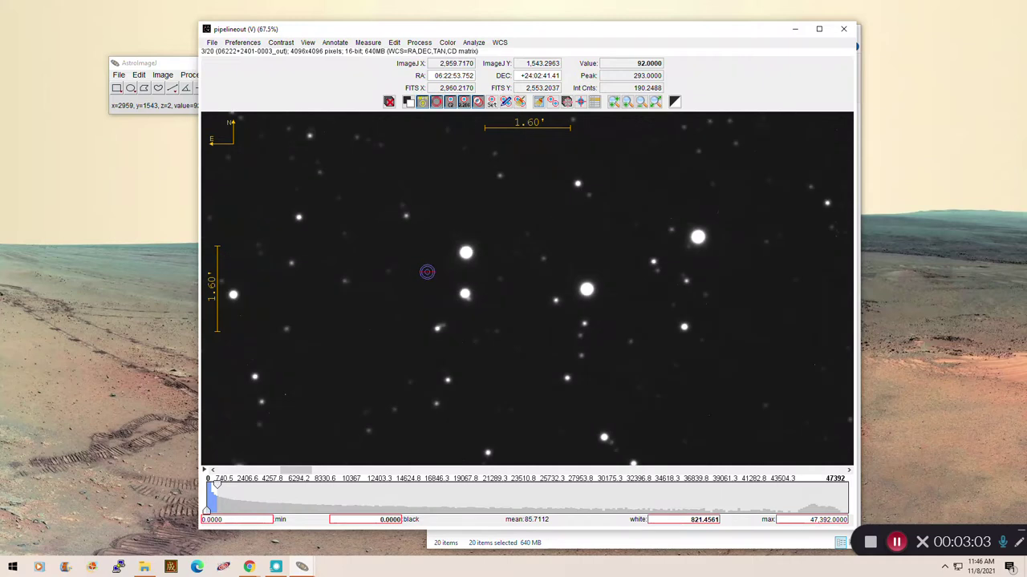
scroll(427, 271, down, 1)
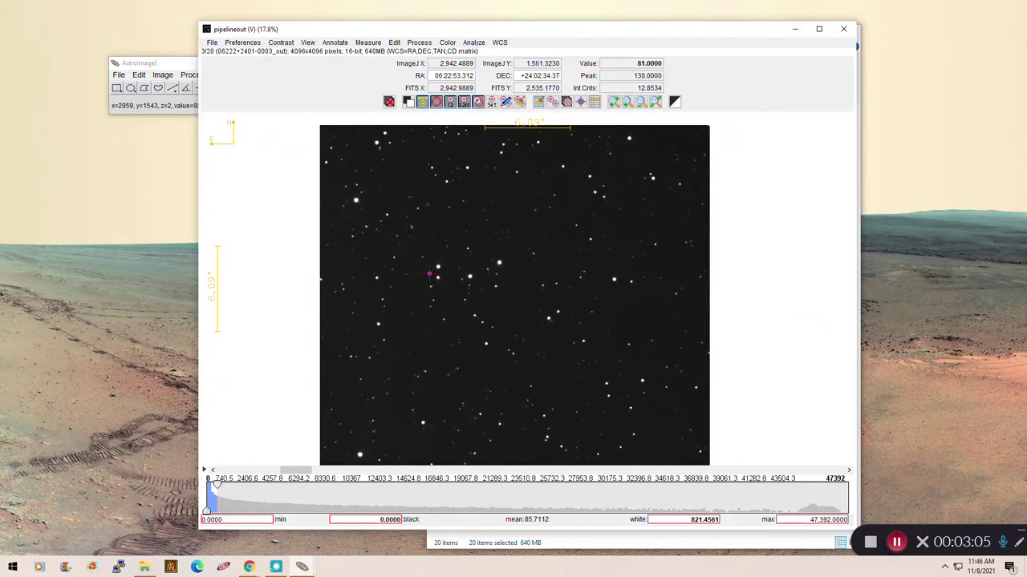
scroll(429, 275, down, 3)
scroll(429, 275, up, 8)
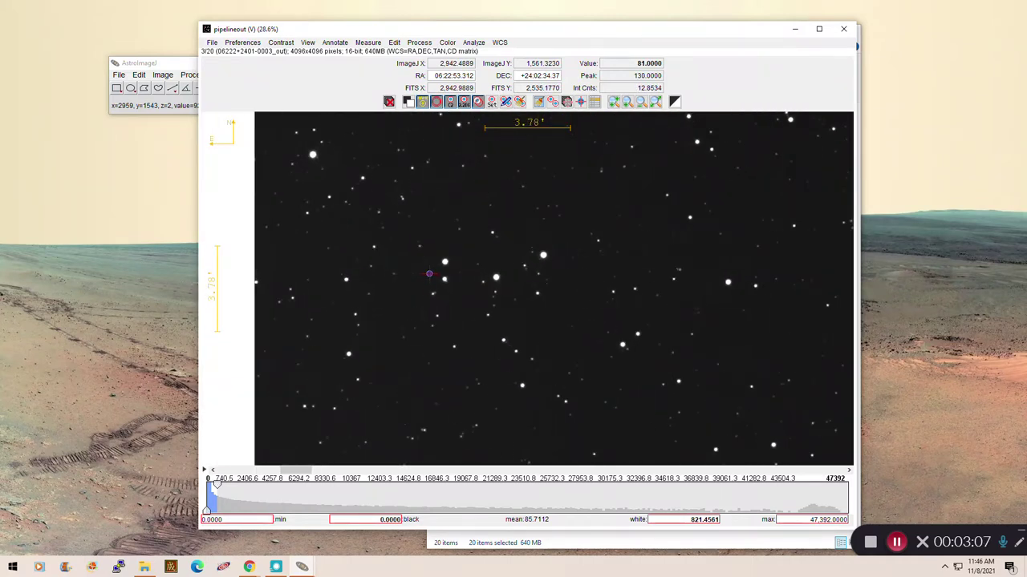
scroll(429, 275, up, 6)
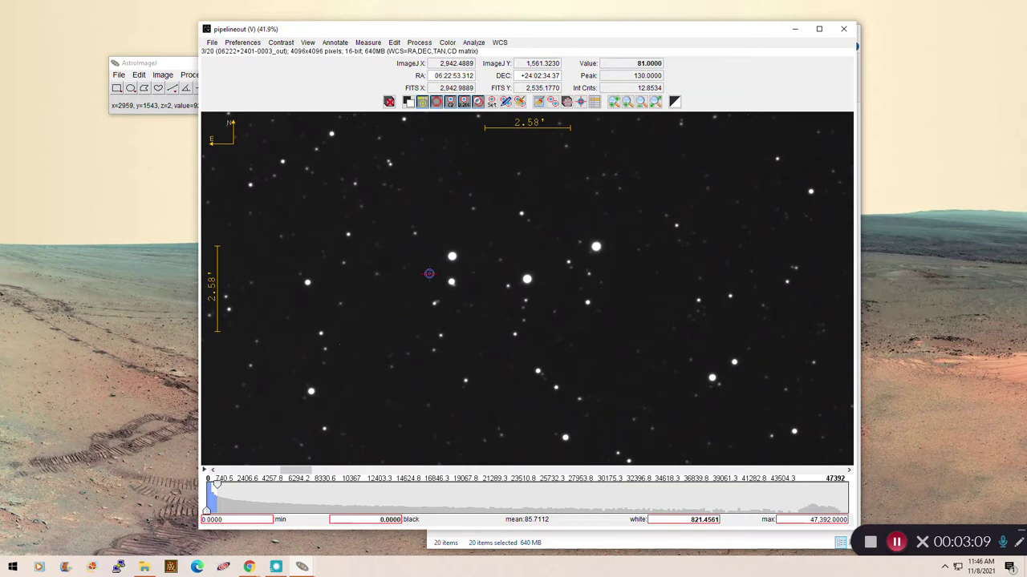
drag(434, 75, 560, 75)
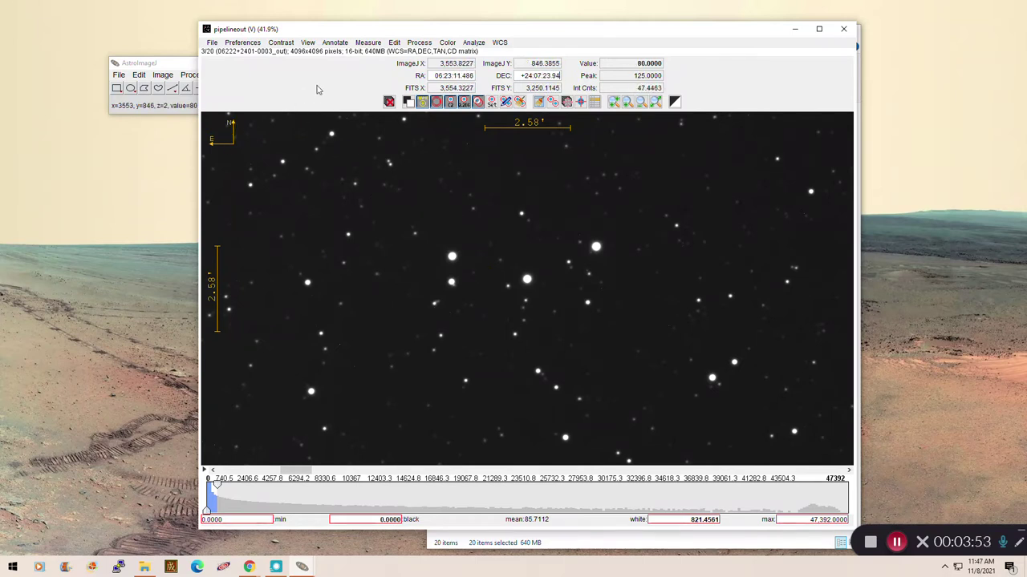
click(309, 43)
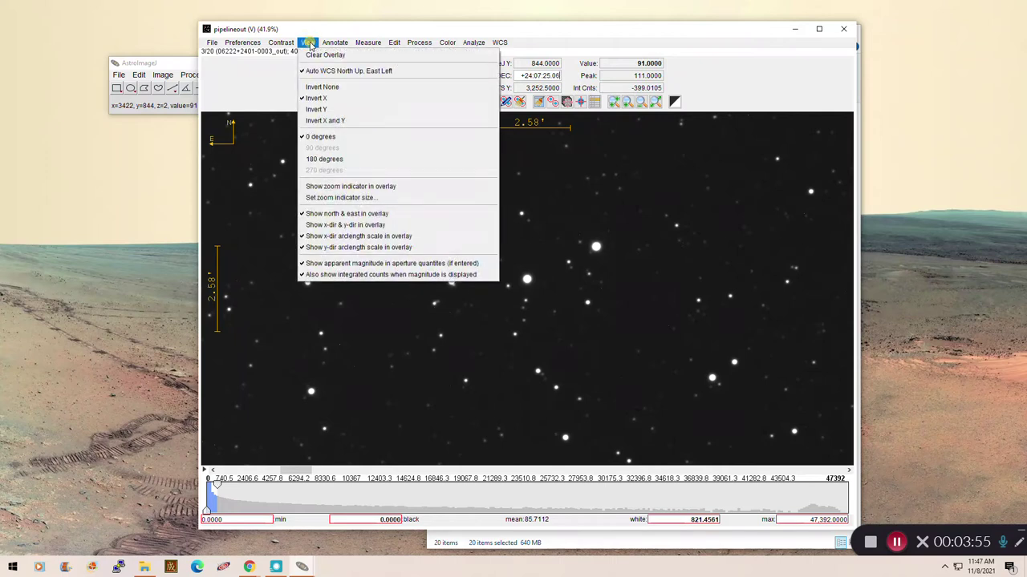
Apply View > Invert X and Y, then Invert Y, so north points up.
click(321, 120)
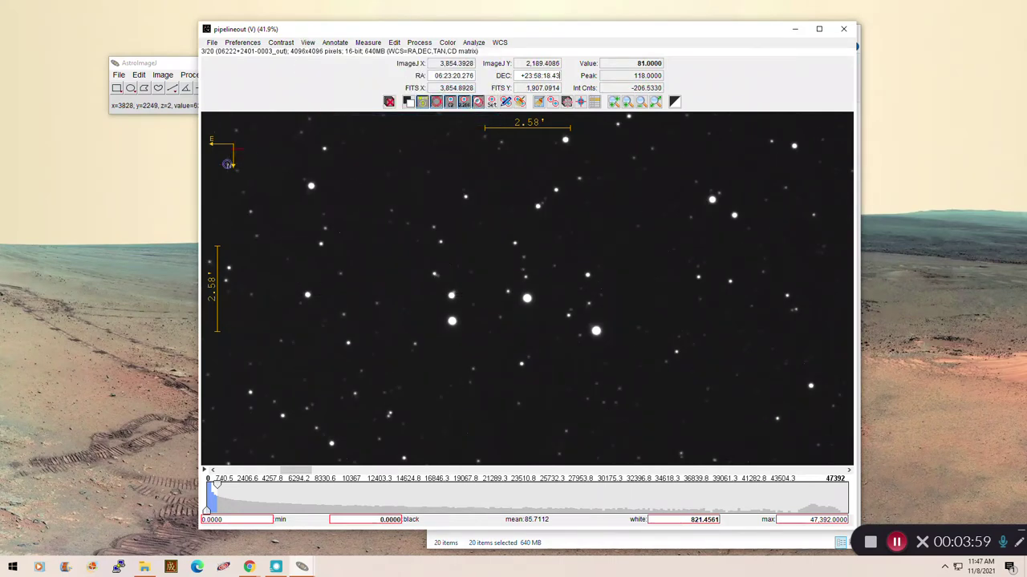
click(309, 44)
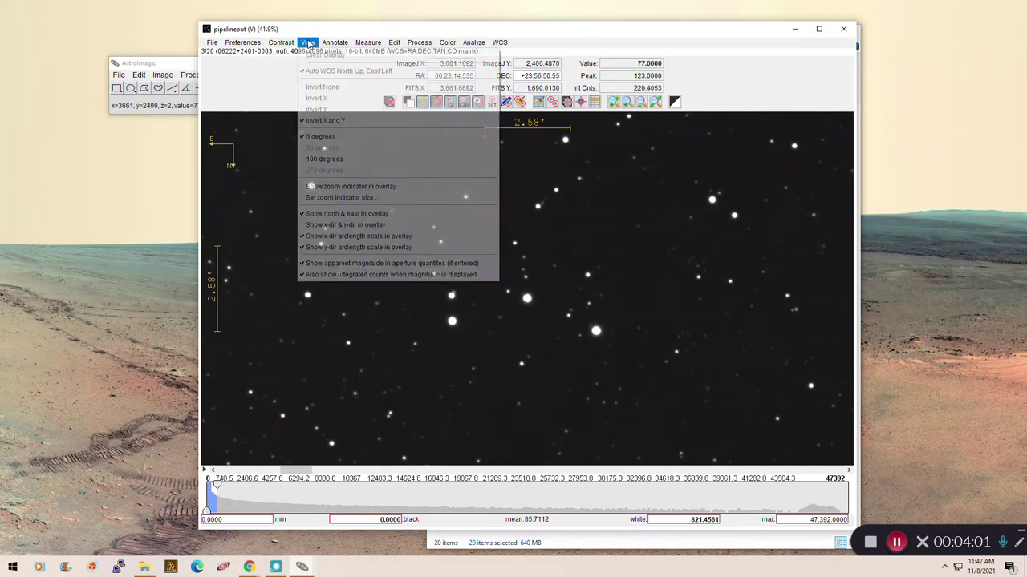
click(321, 109)
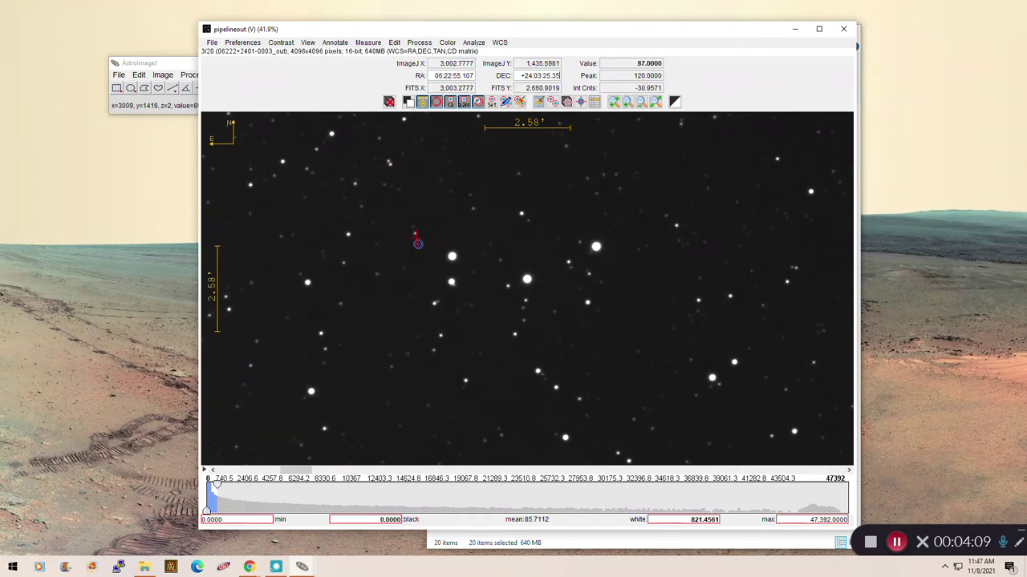
Zoom to about 109% on the double star and return to slice 1.
click(424, 191)
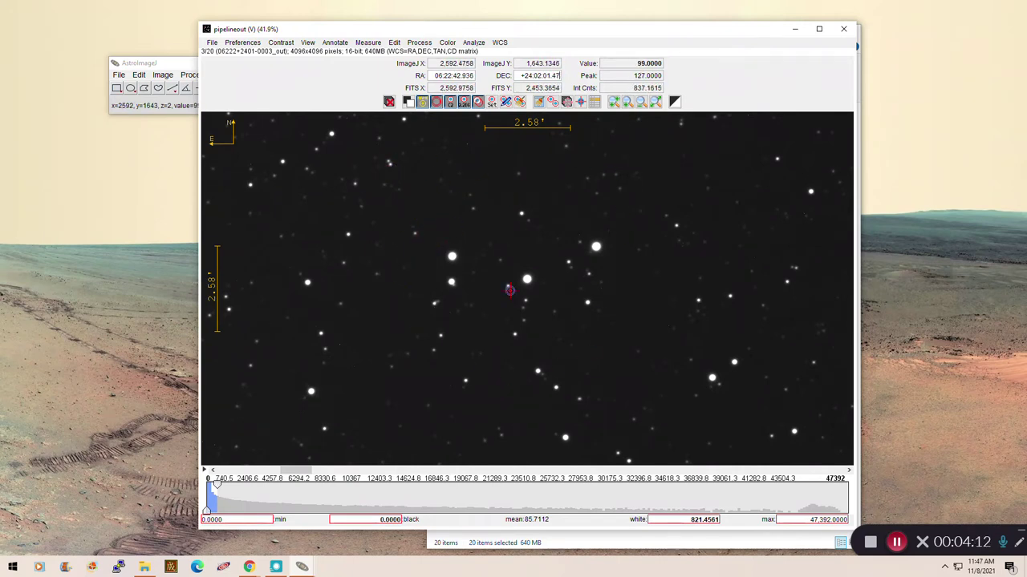
scroll(459, 288, down, 3)
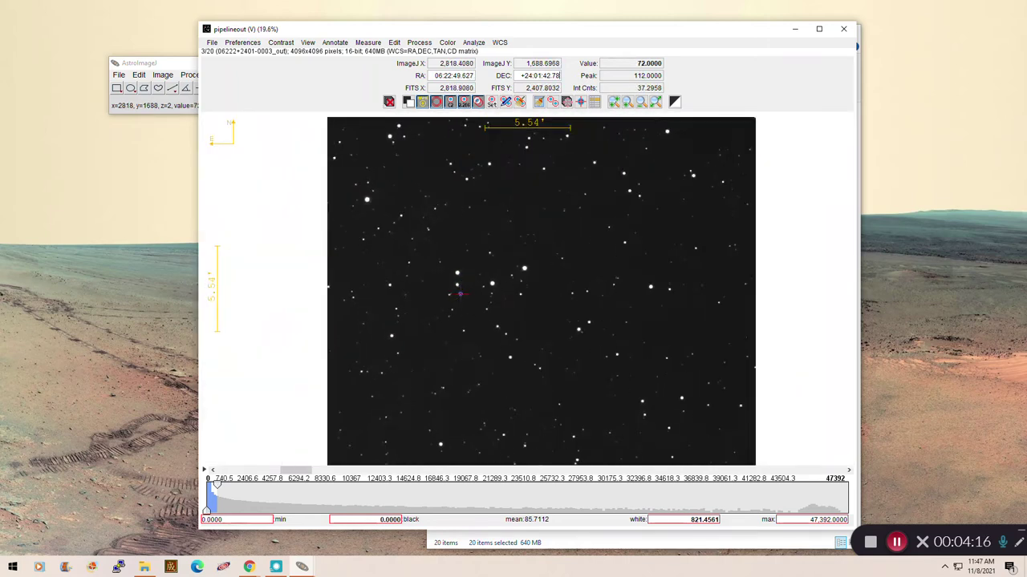
scroll(460, 293, up, 1)
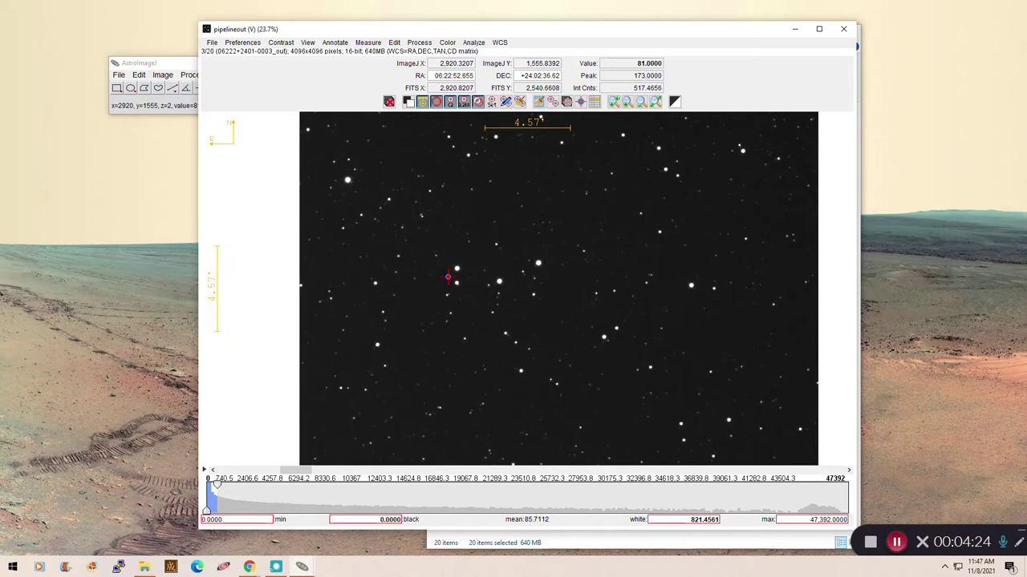
scroll(447, 277, up, 5)
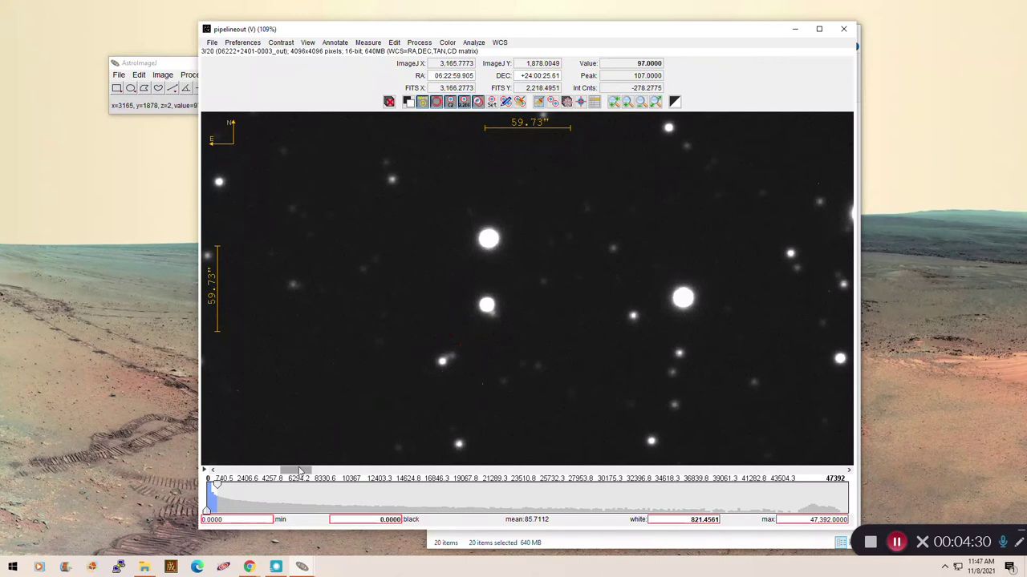
drag(302, 471, 232, 470)
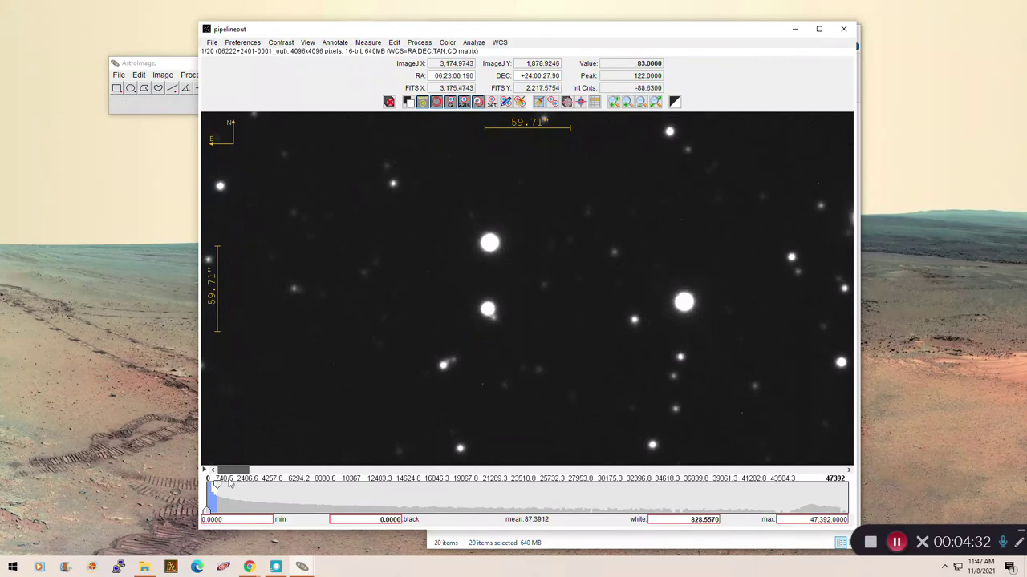
click(492, 103)
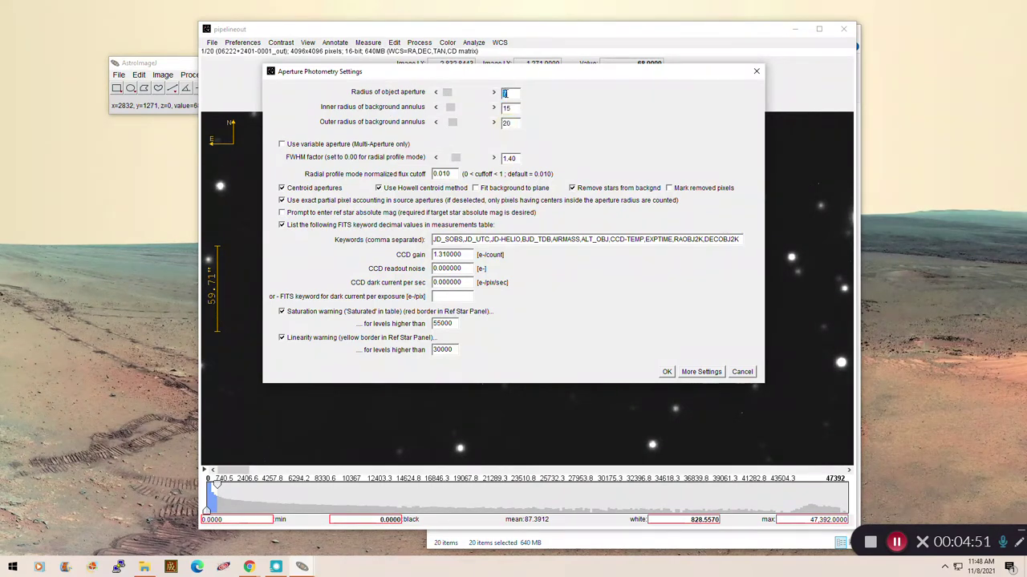
Apply aperture radius 7 with inner annulus 15 and outer 20, leaving centroiding enabled.
key(shift+Tab)
click(281, 189)
click(282, 188)
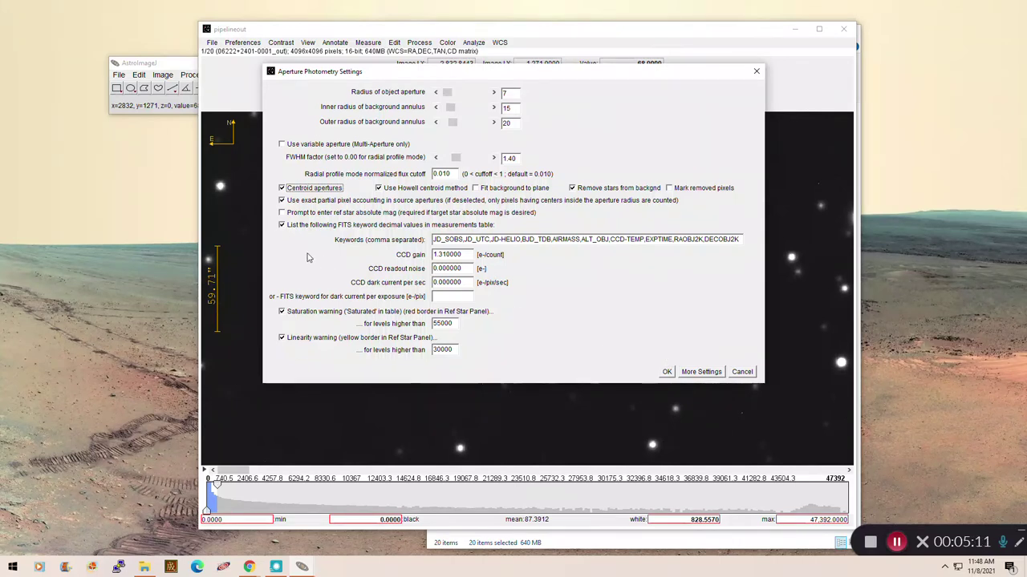
click(666, 372)
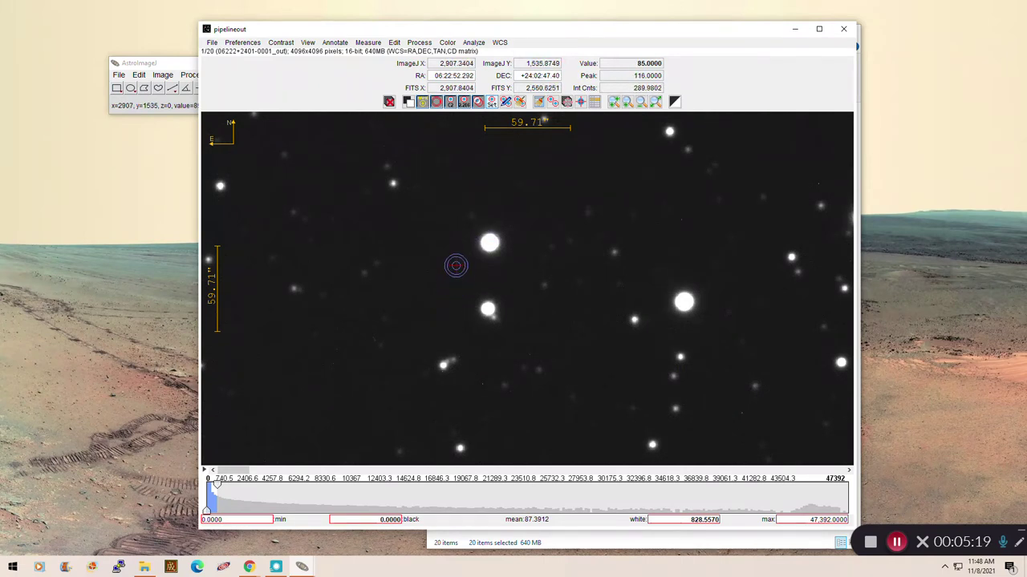
Measure from the centroided upper star to its companion: 46.19″ at 178.63°, Δmag 1.26.
click(490, 243)
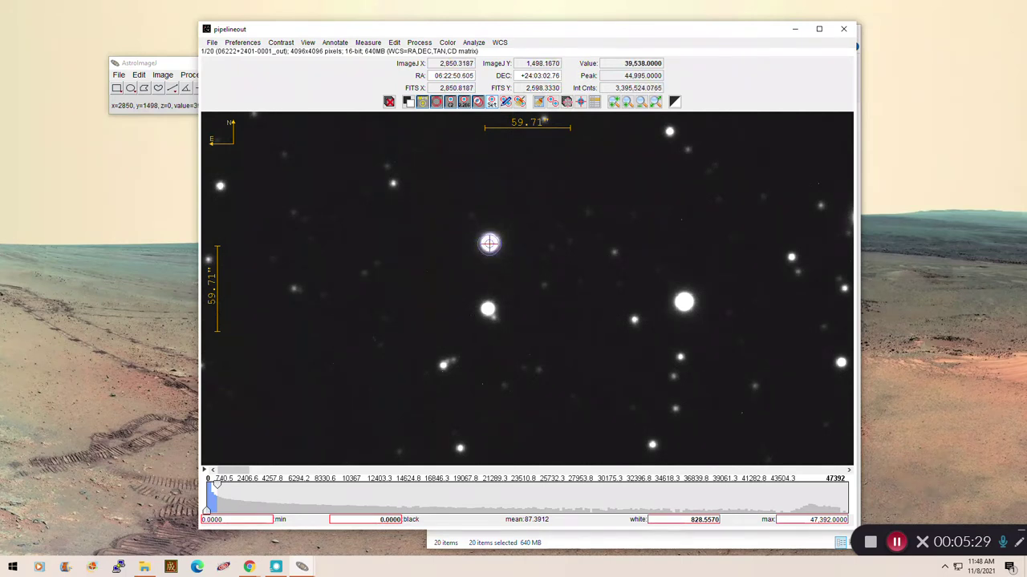
drag(489, 243, 488, 308)
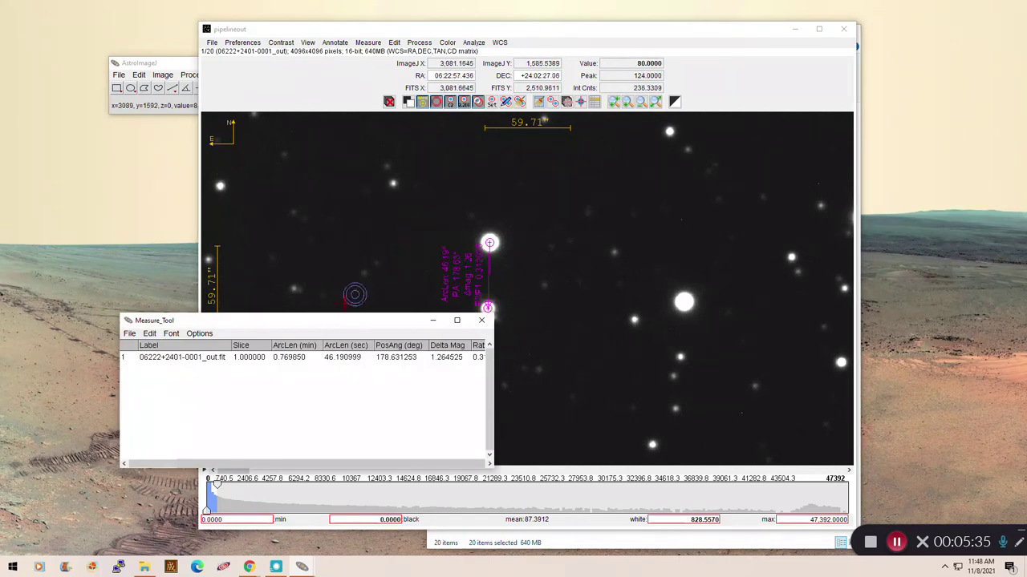
drag(349, 324, 238, 223)
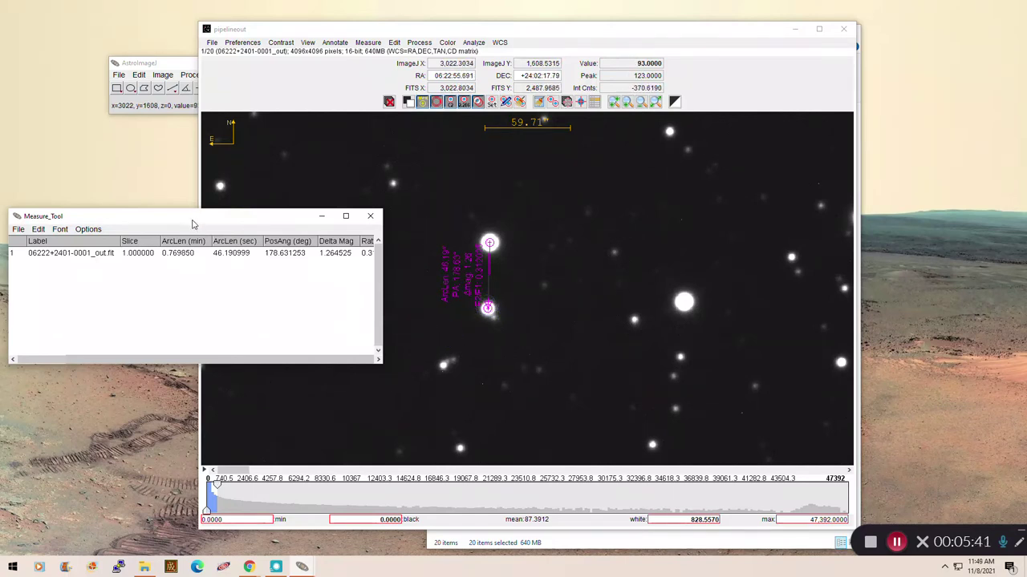
drag(192, 225, 207, 211)
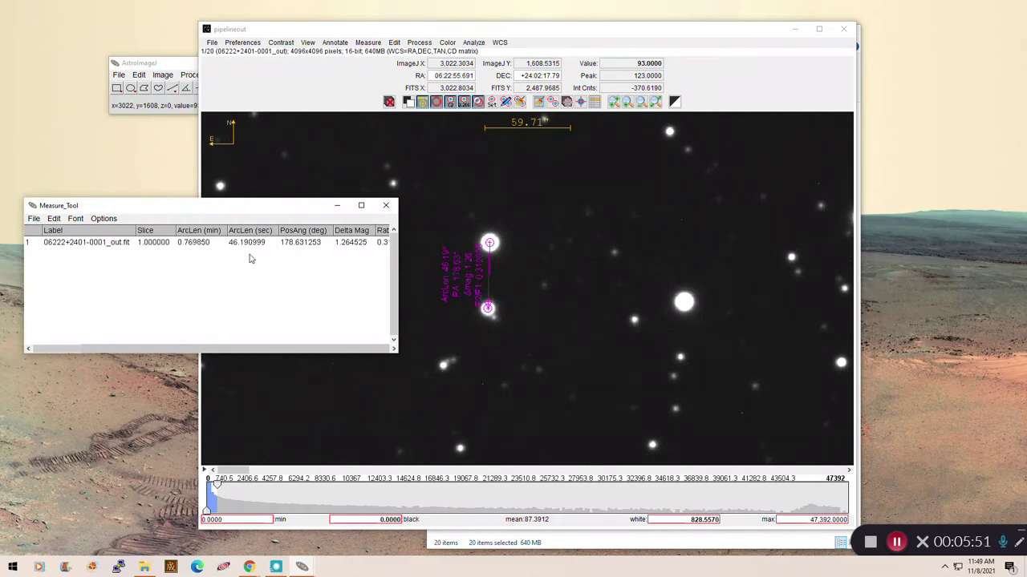
click(368, 42)
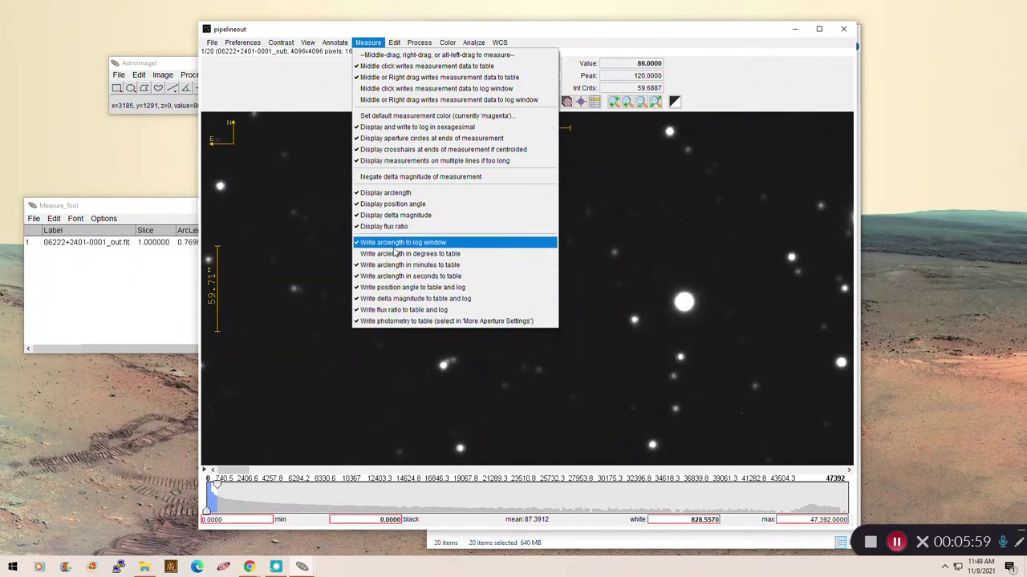
click(150, 292)
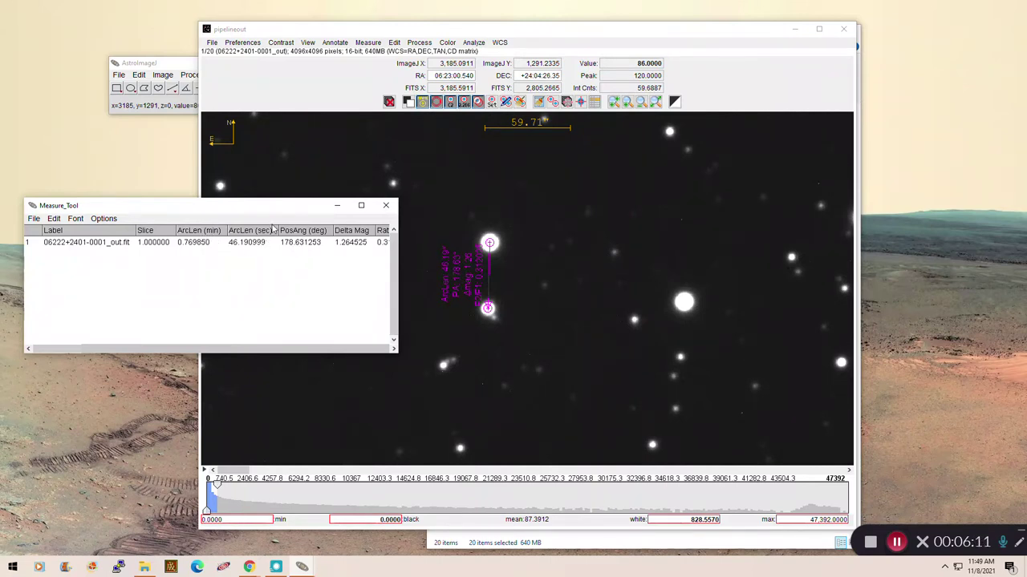
click(103, 248)
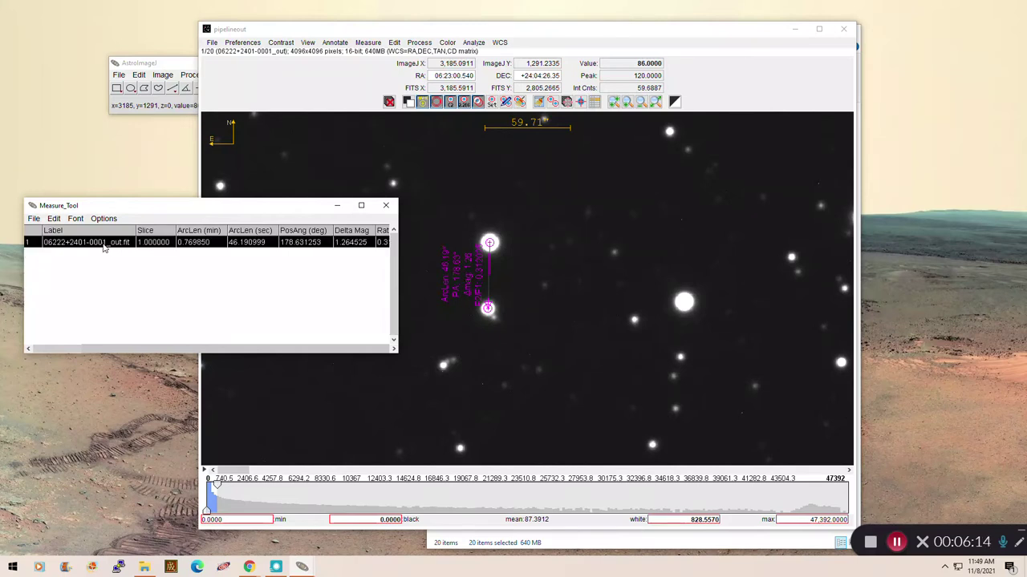
click(273, 50)
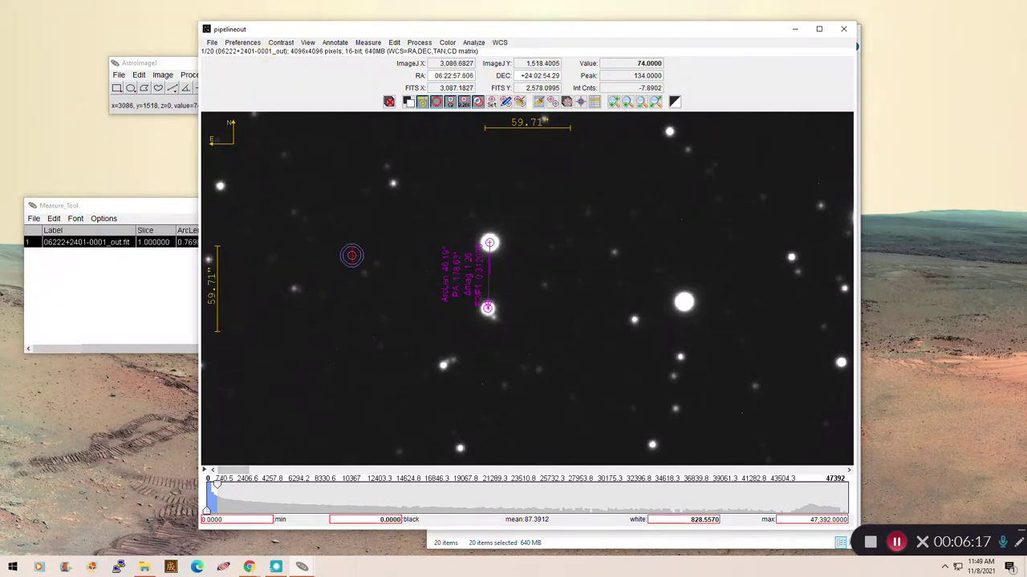
Go to slice 2 of 20 and erase the old measurement line from the image.
key(Right)
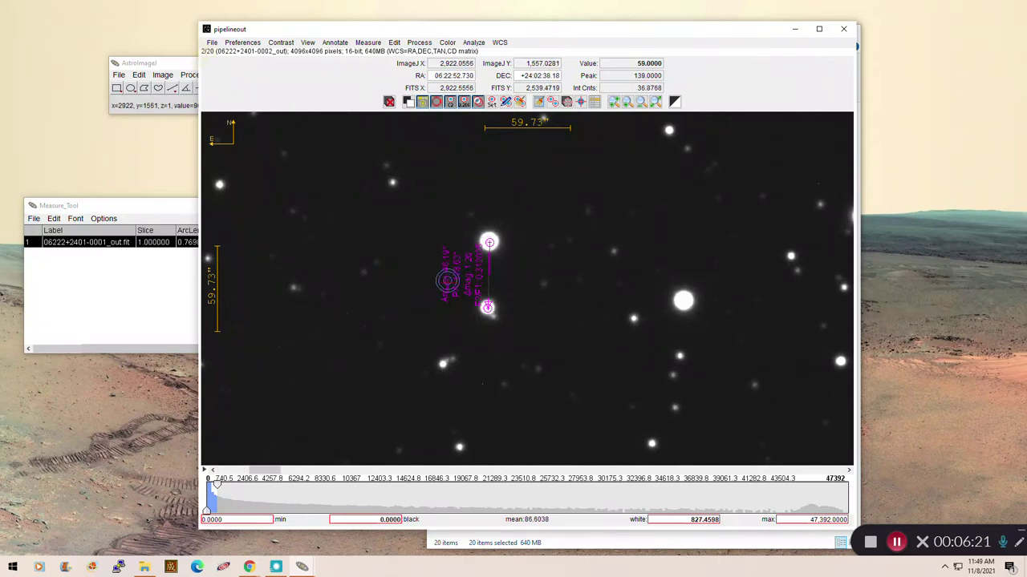
key(Left)
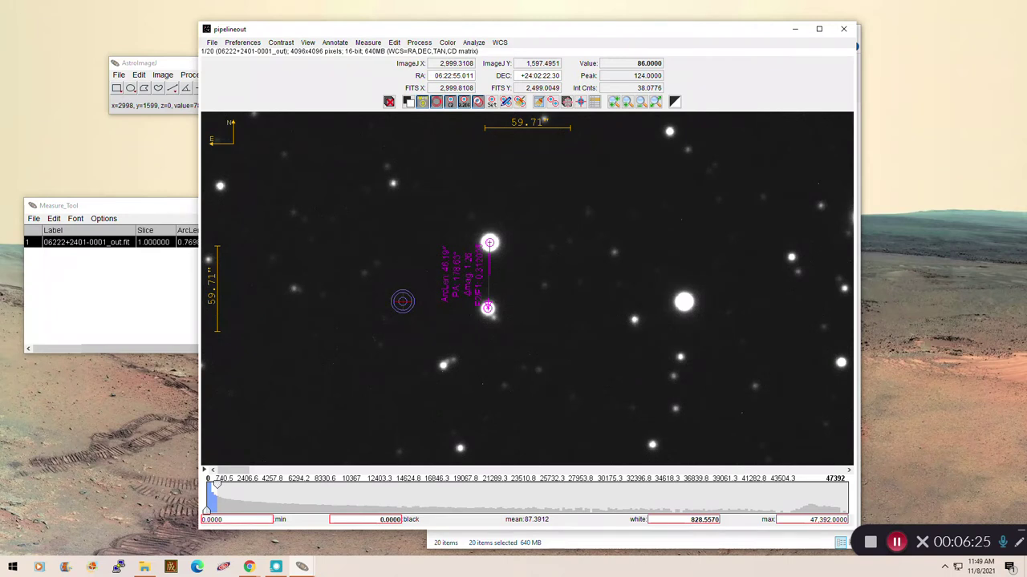
key(Right)
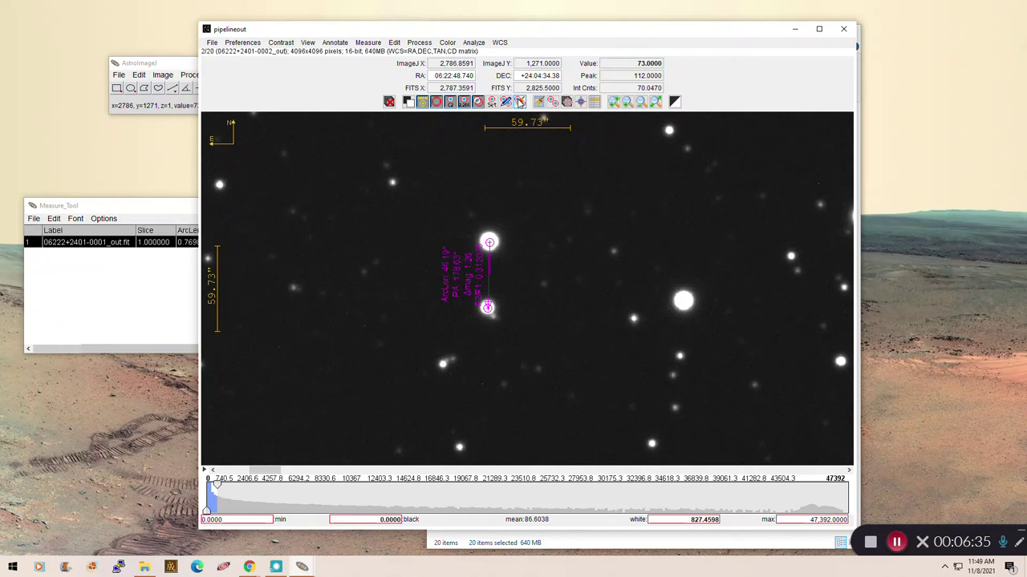
click(520, 102)
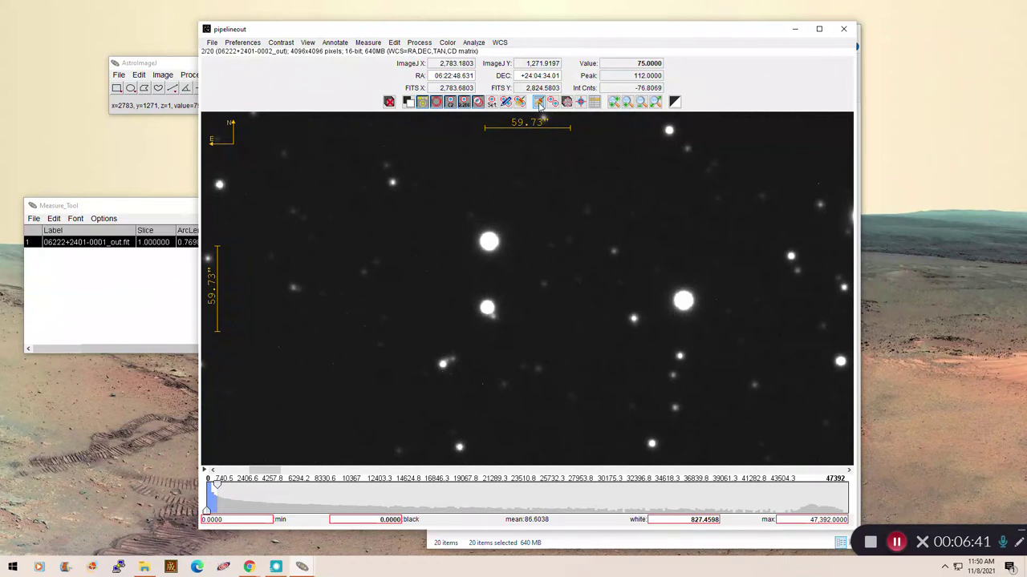
click(143, 213)
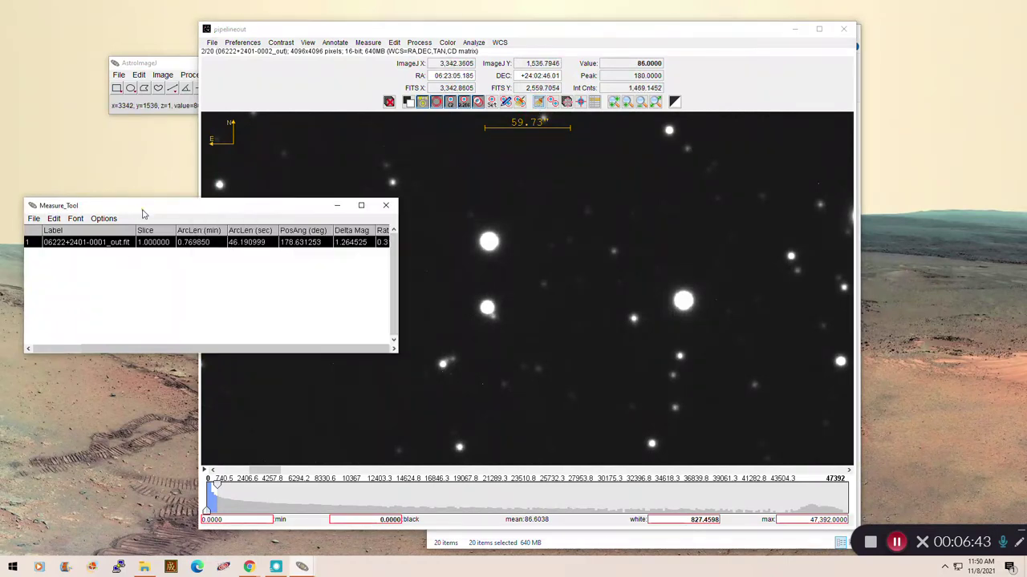
click(540, 102)
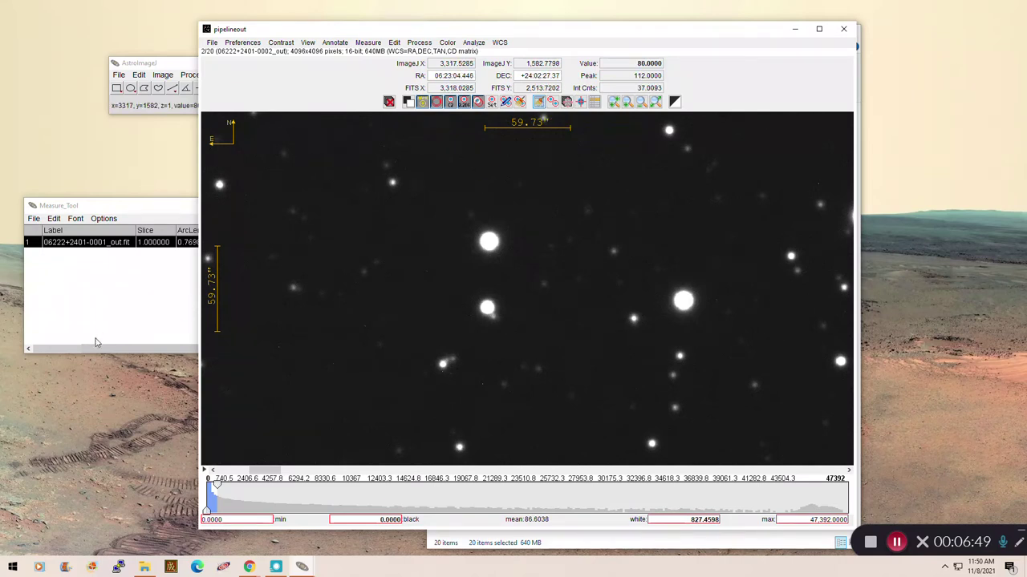
click(103, 314)
click(540, 114)
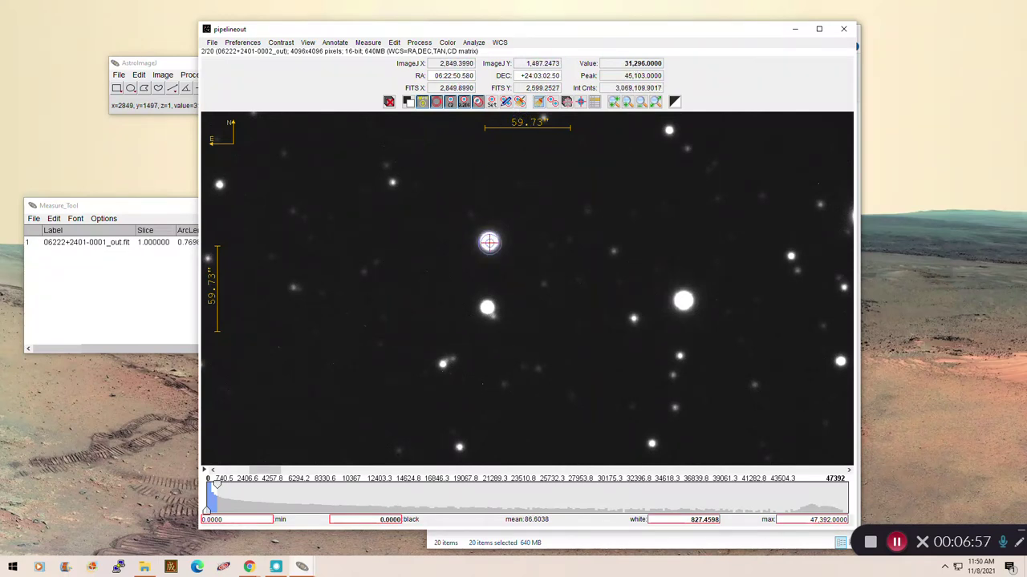
Measure the upper-to-lower star pair on slices 2, 3 and 4; frame 4 gives 46.22″ at 178.65°.
drag(489, 241, 486, 307)
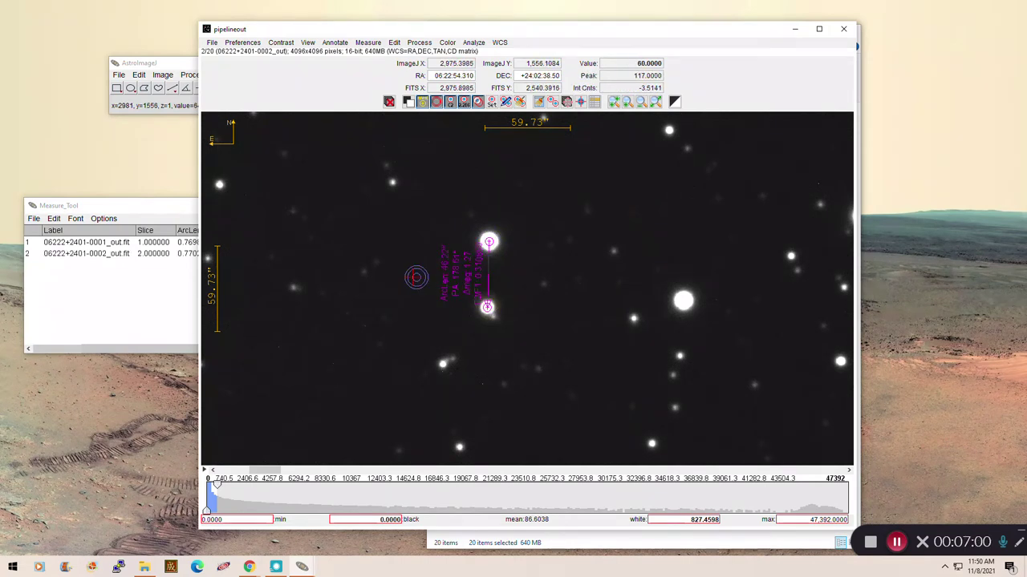
click(136, 207)
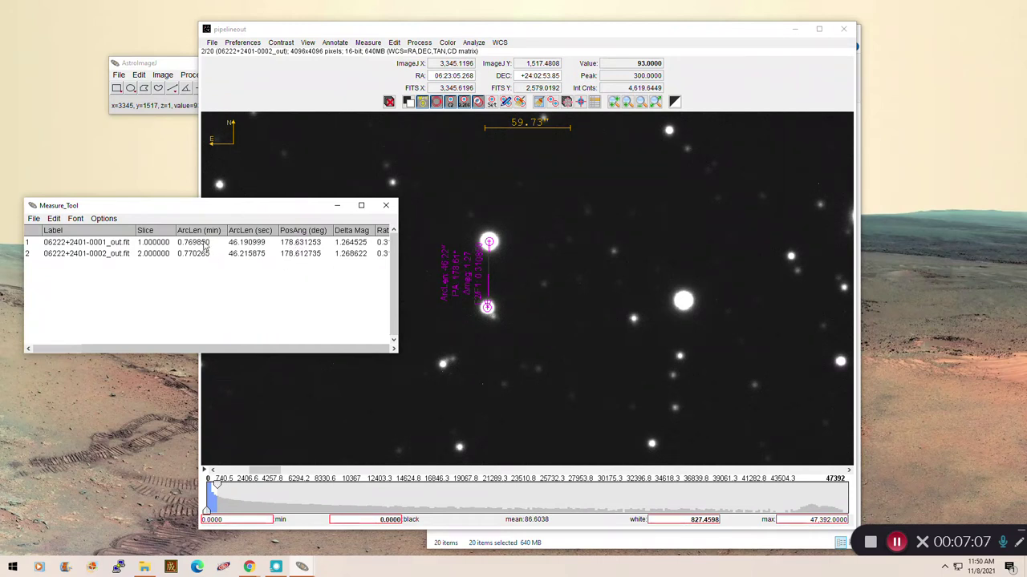
click(697, 32)
key(Right)
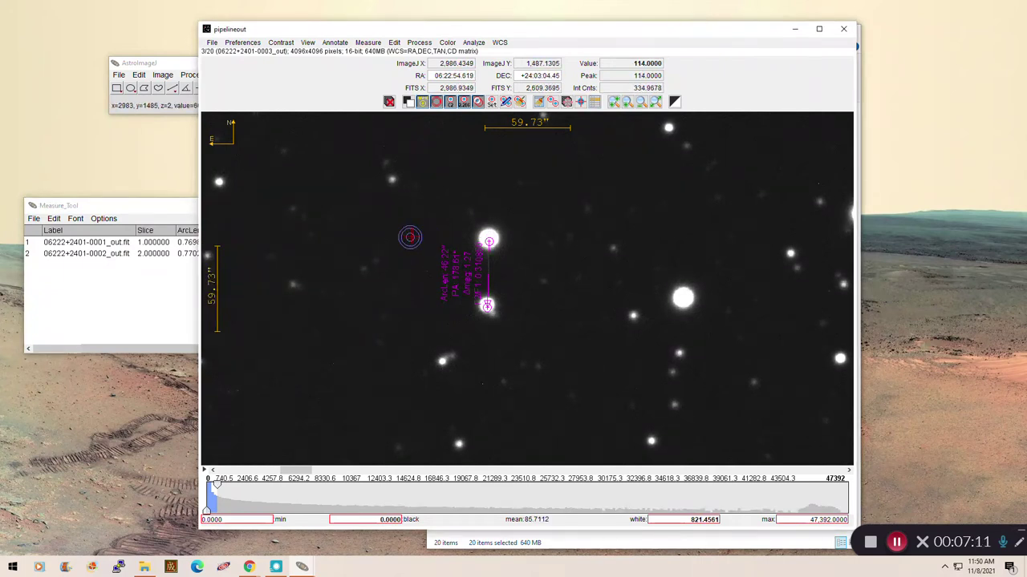
click(520, 102)
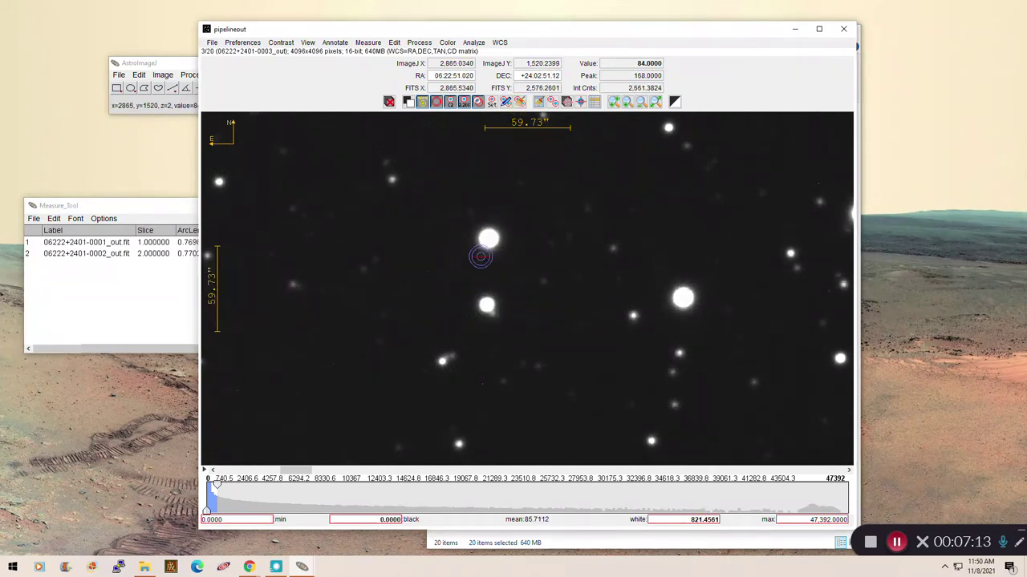
drag(489, 239, 486, 303)
click(113, 207)
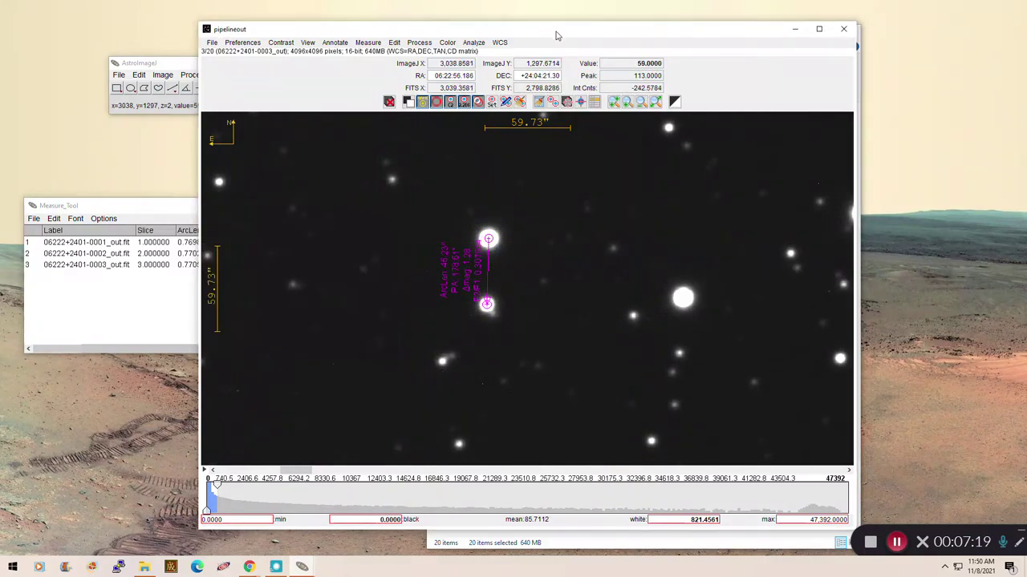
click(305, 413)
scroll(309, 411, down, 1)
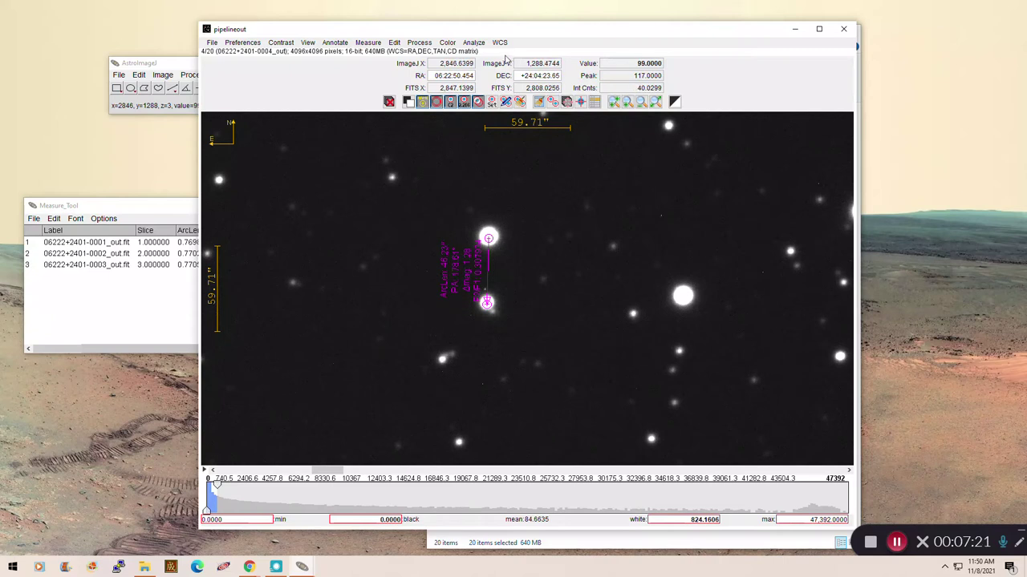
click(522, 105)
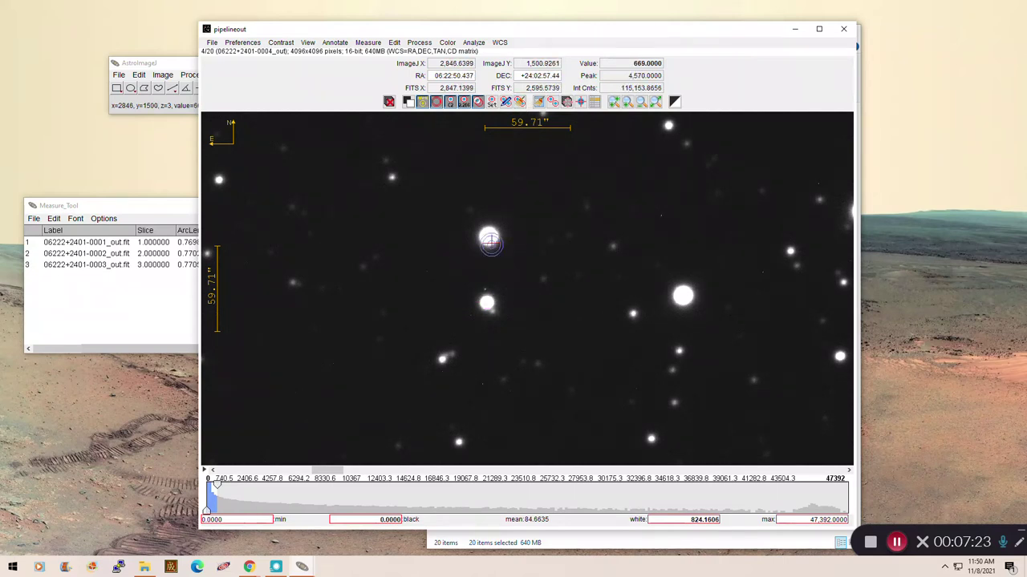
drag(488, 238, 486, 303)
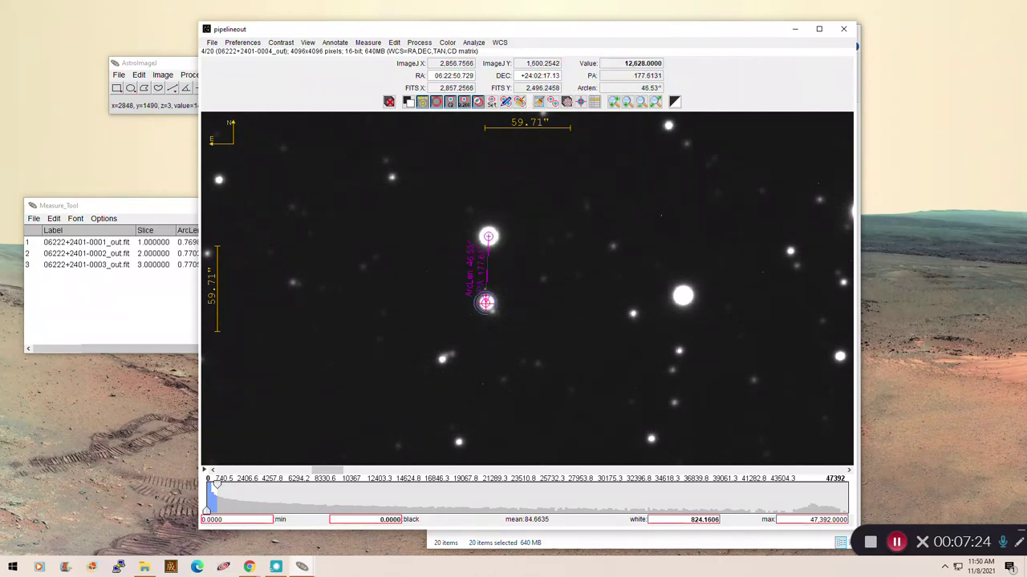
click(161, 210)
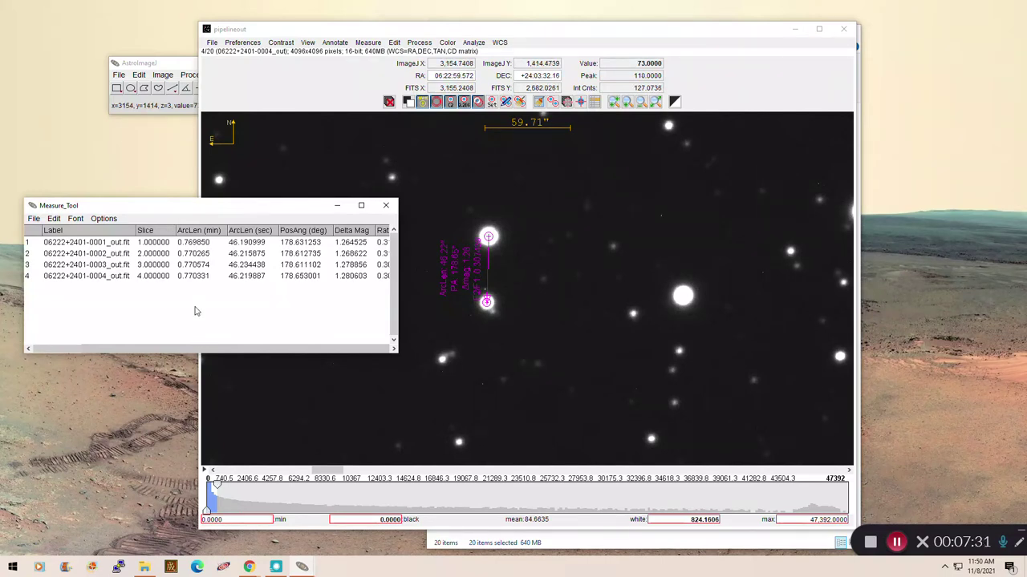
Zoom in on the star pair and arrange the image and results windows side by side.
drag(417, 30, 472, 34)
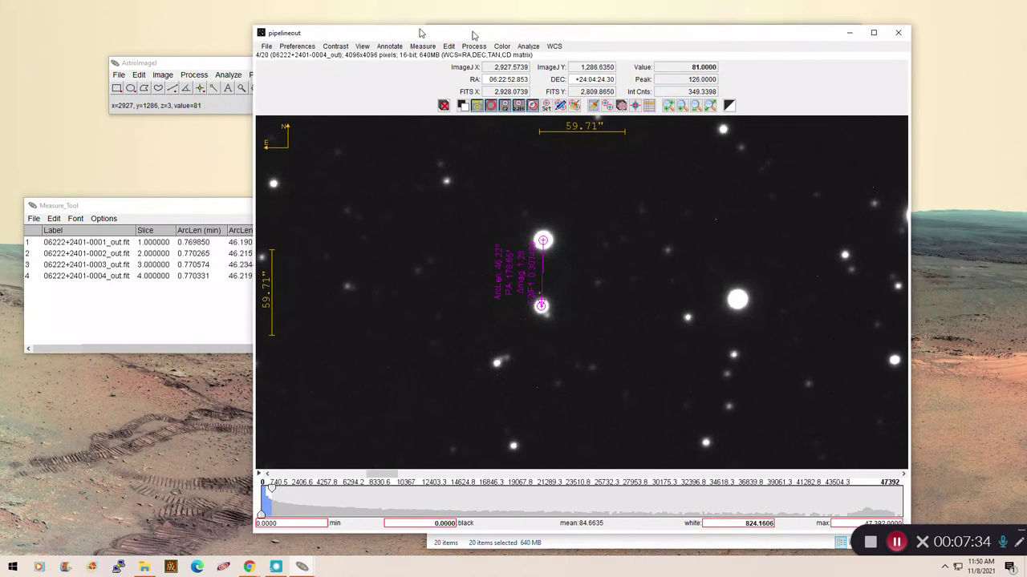
scroll(499, 317, up, 2)
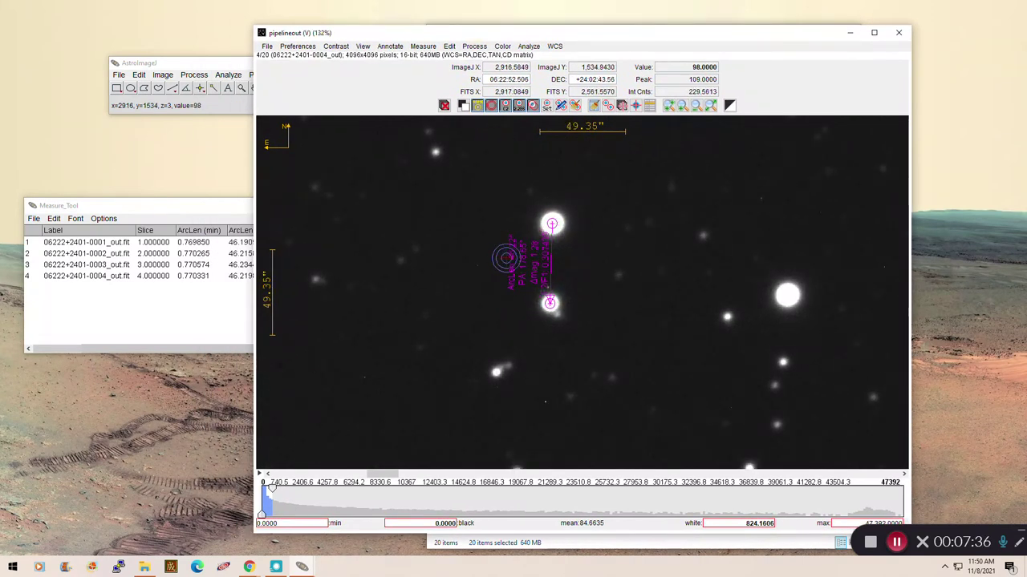
click(212, 321)
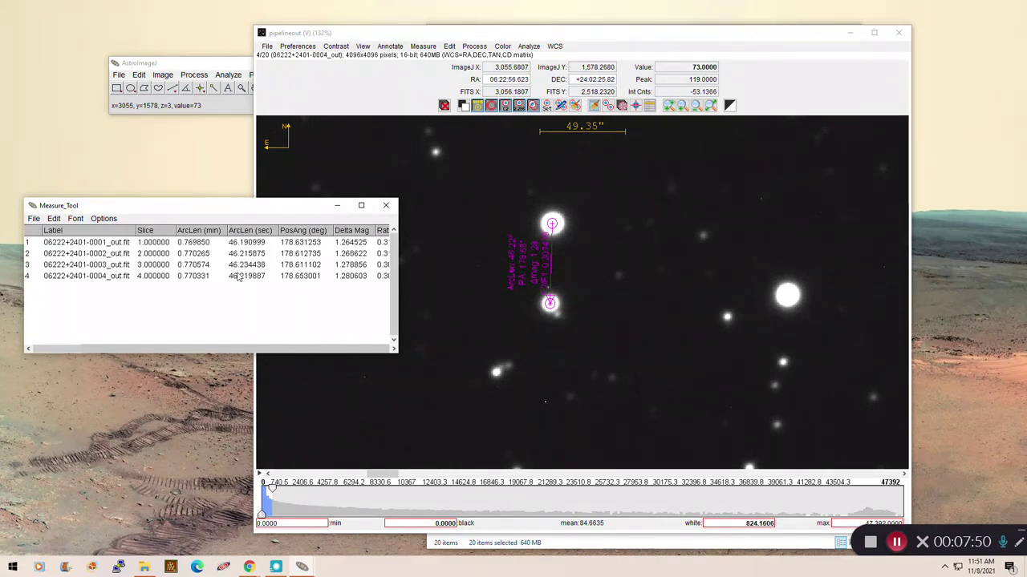
drag(219, 205, 220, 186)
click(481, 414)
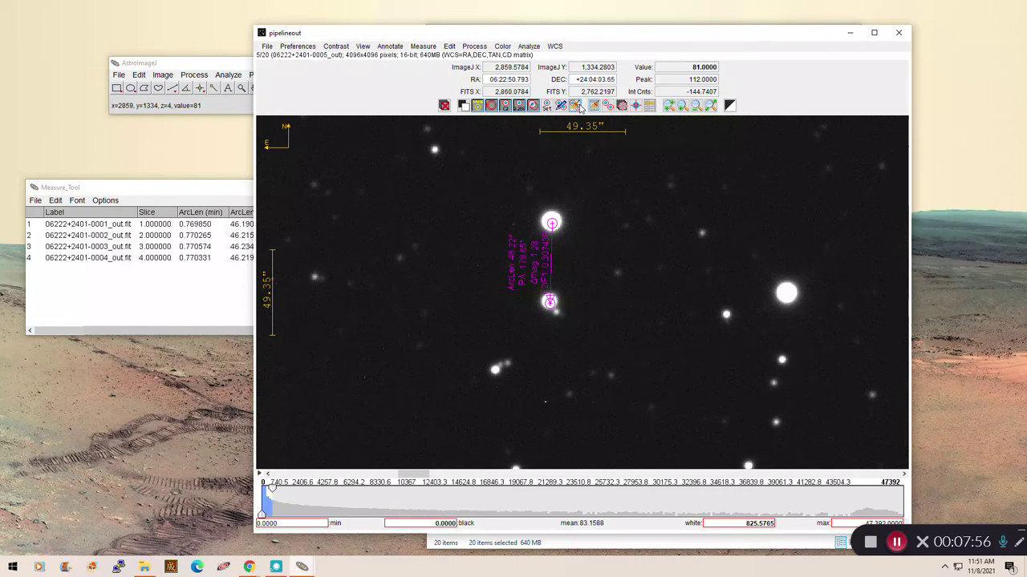
Measure the pair on frame 5: 46.20″ separation at 178.65°, delta magnitude 1.18.
key(Right)
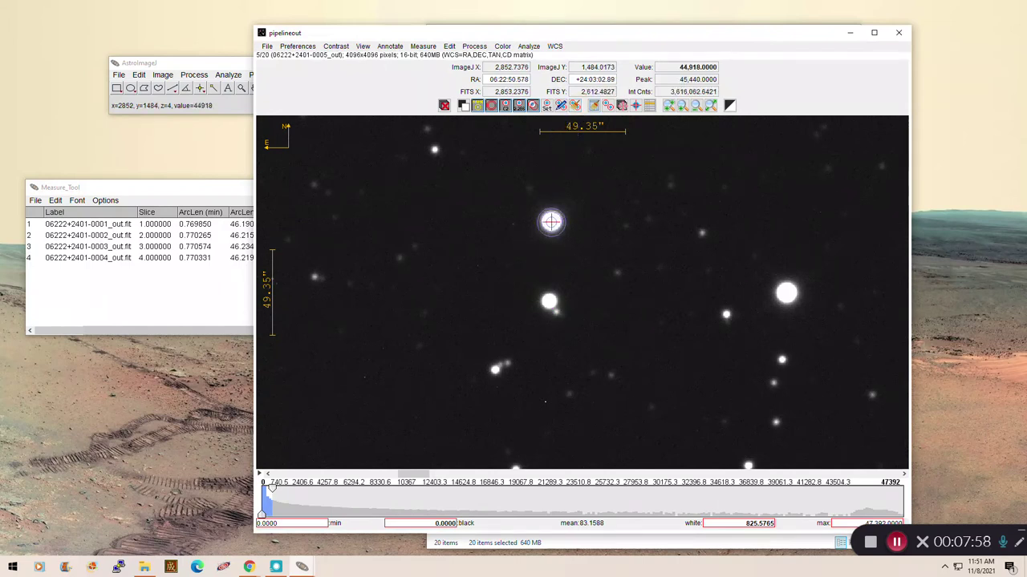
drag(551, 222, 548, 301)
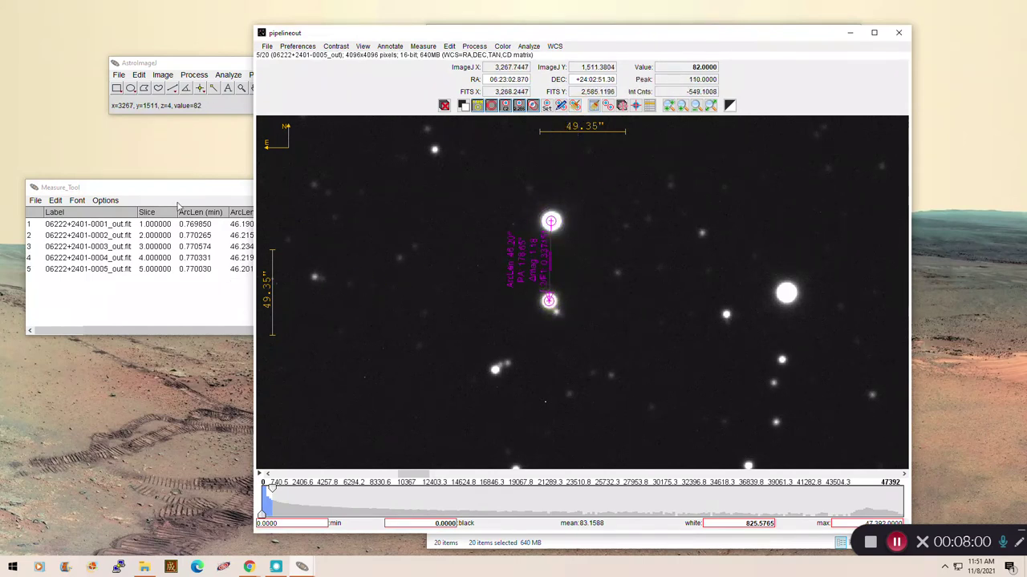
drag(178, 191, 255, 176)
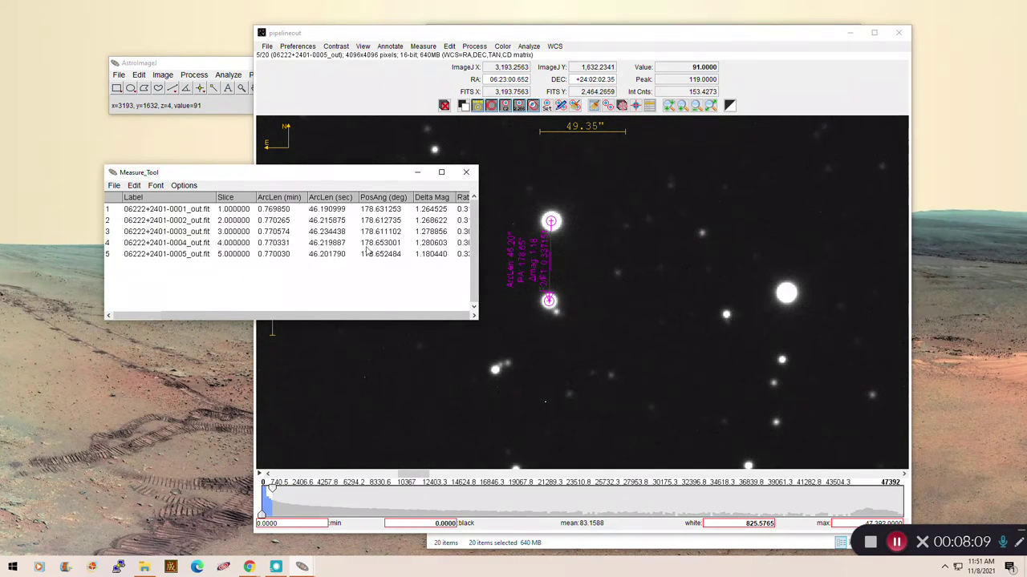
Name the five-row results table Measure_Results.csv in the pipelineout folder and save it.
click(113, 186)
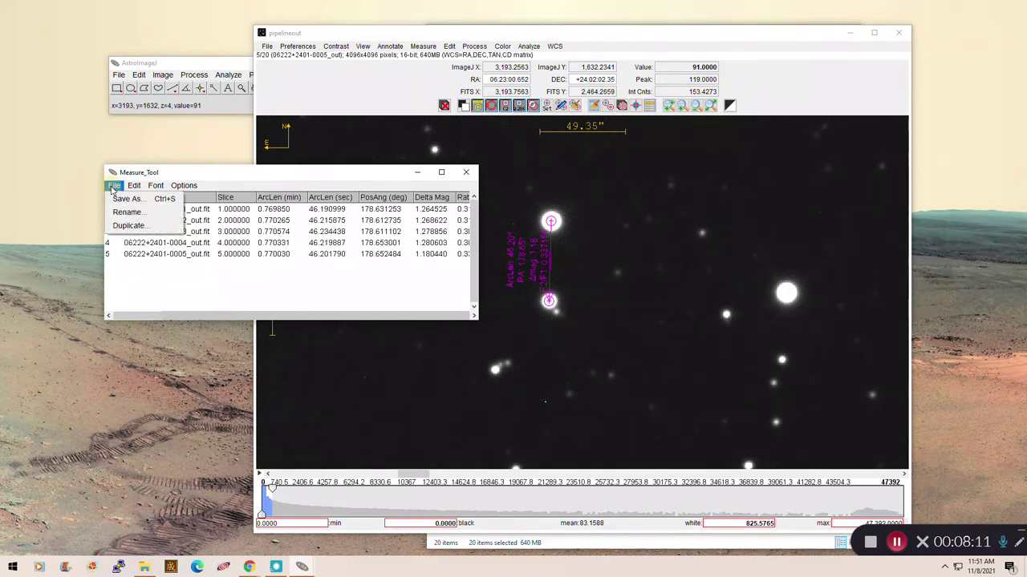
click(120, 199)
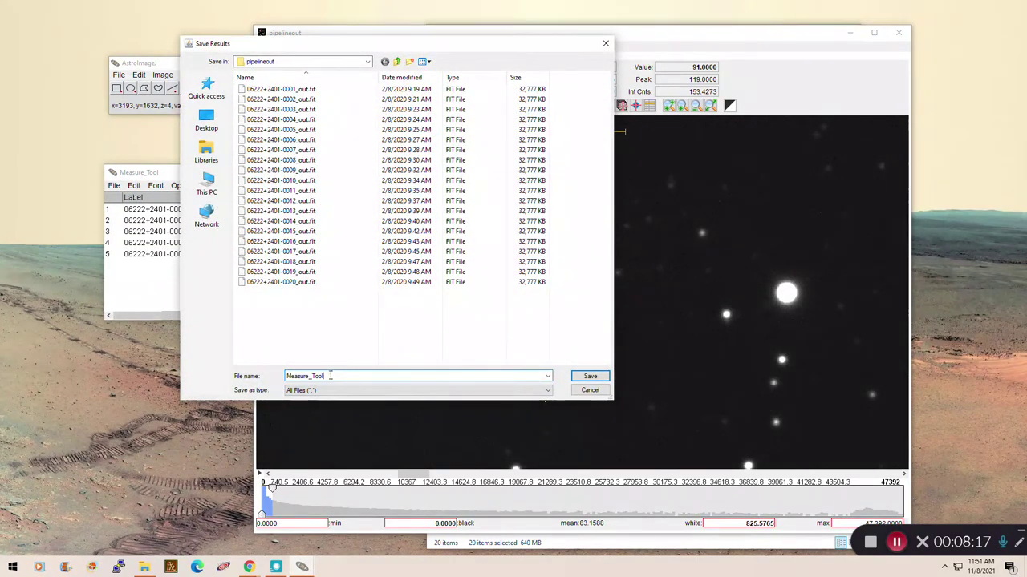
drag(286, 376, 311, 376)
text(Measure_Results)
click(499, 391)
click(499, 391)
double_click(353, 374)
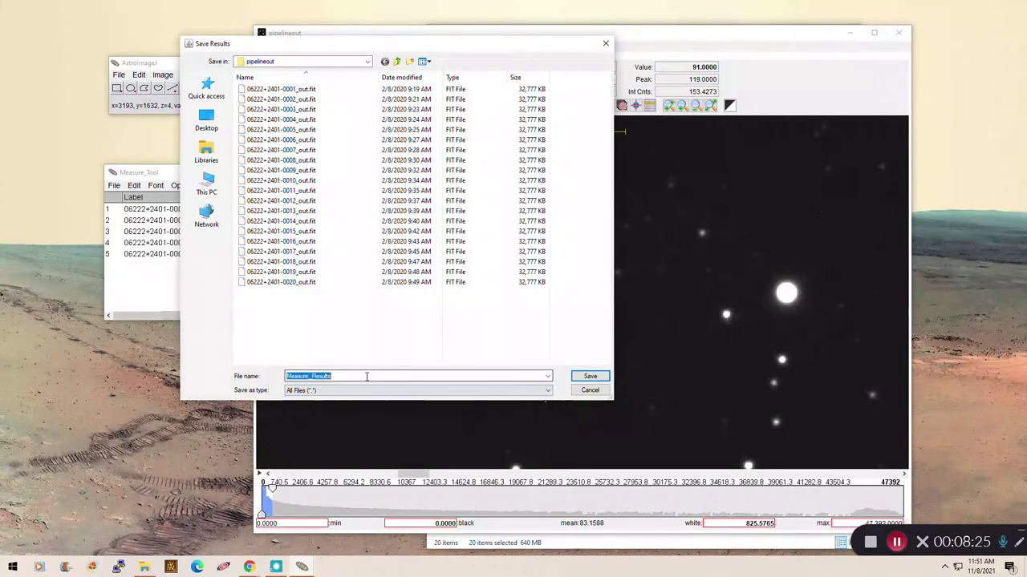
click(350, 381)
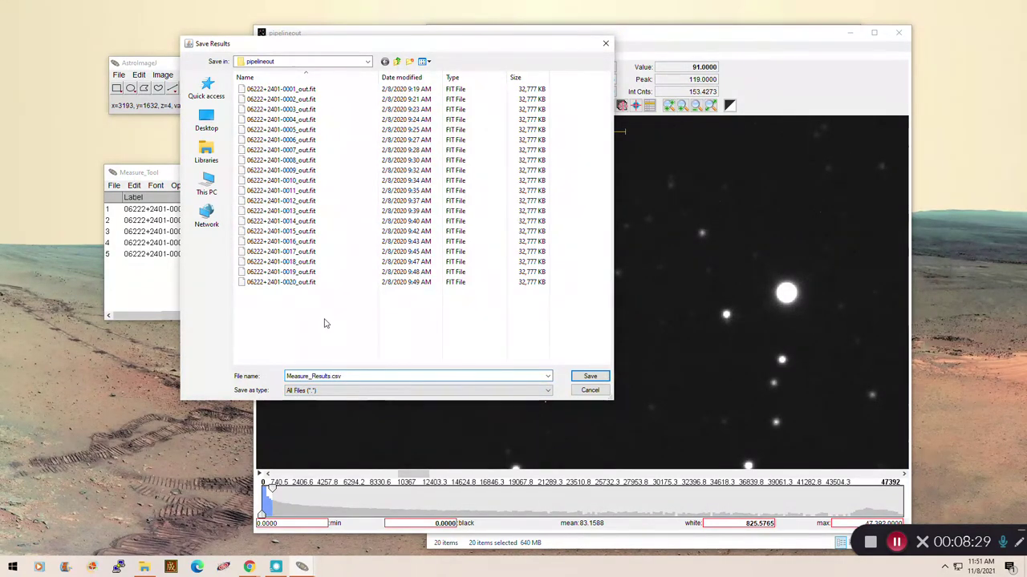
click(589, 377)
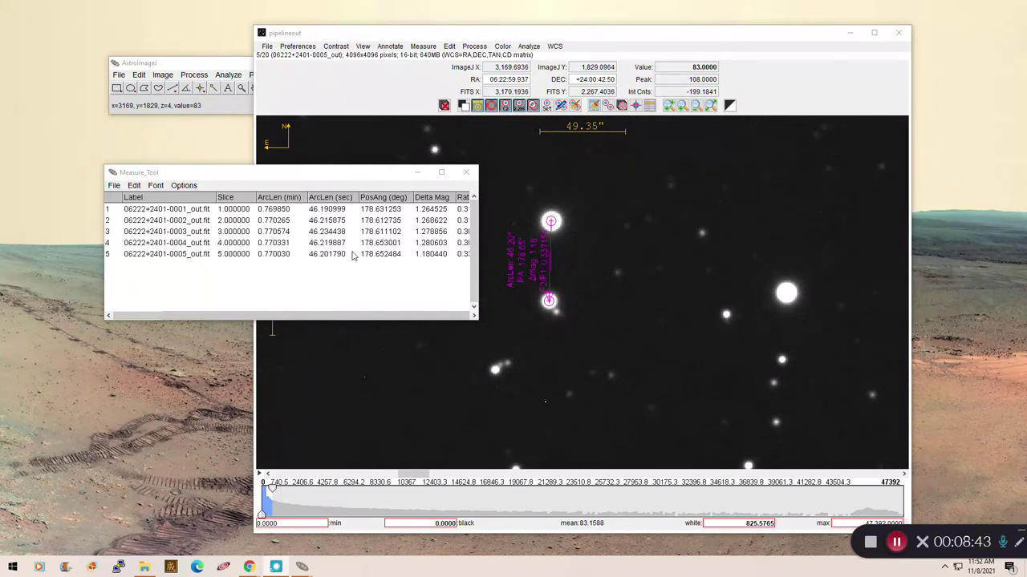
Show the pipelineout folder in File Explorer, now listing the 4 KB Measure_Results CSV.
click(146, 567)
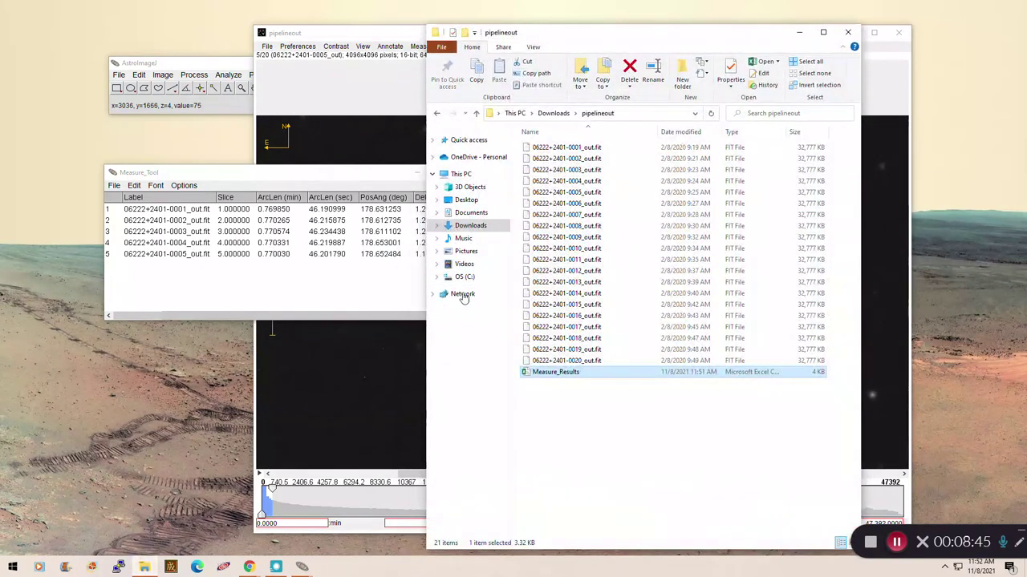
double_click(526, 377)
right_click(526, 381)
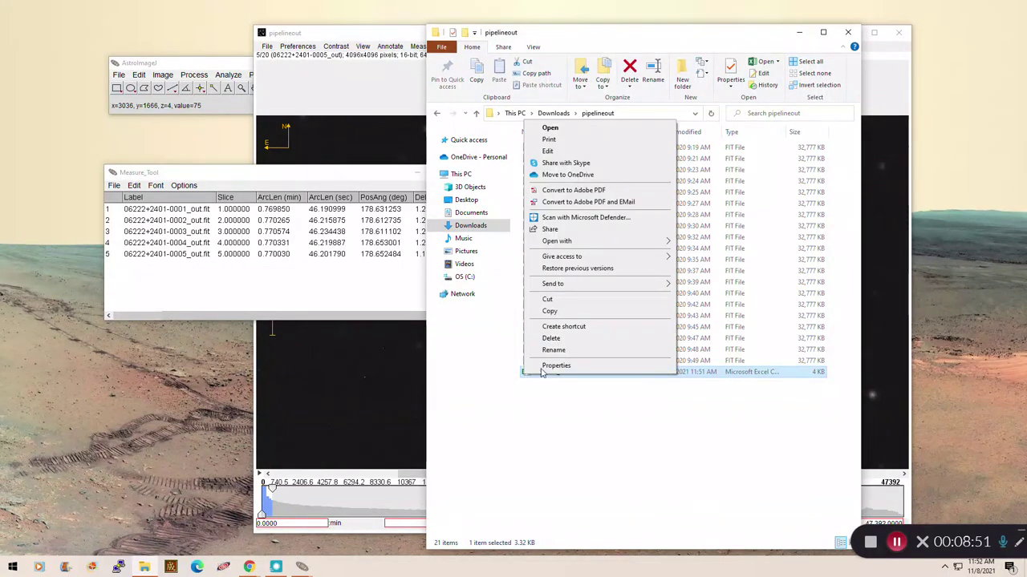
mouse_move(582, 242)
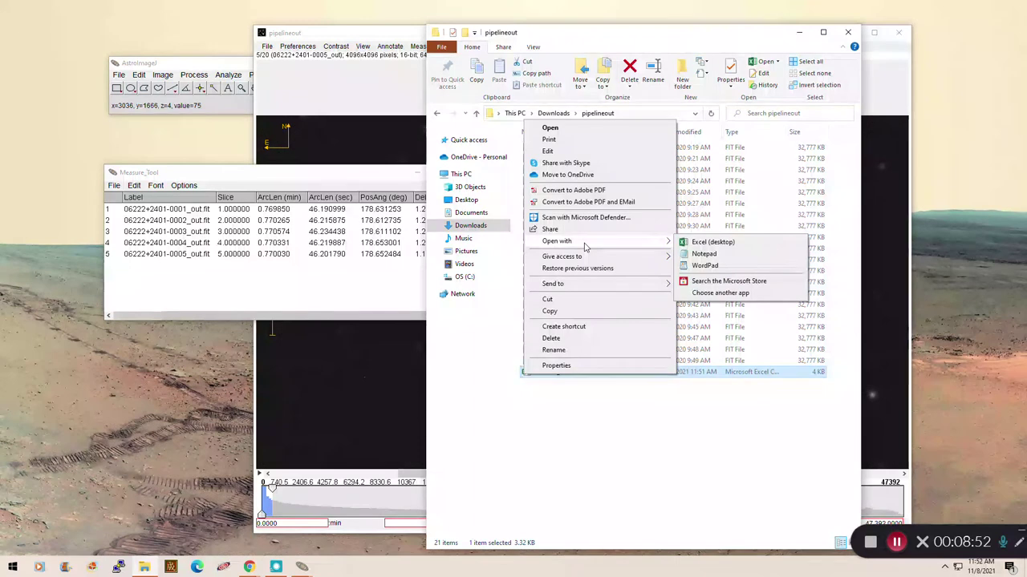
click(705, 254)
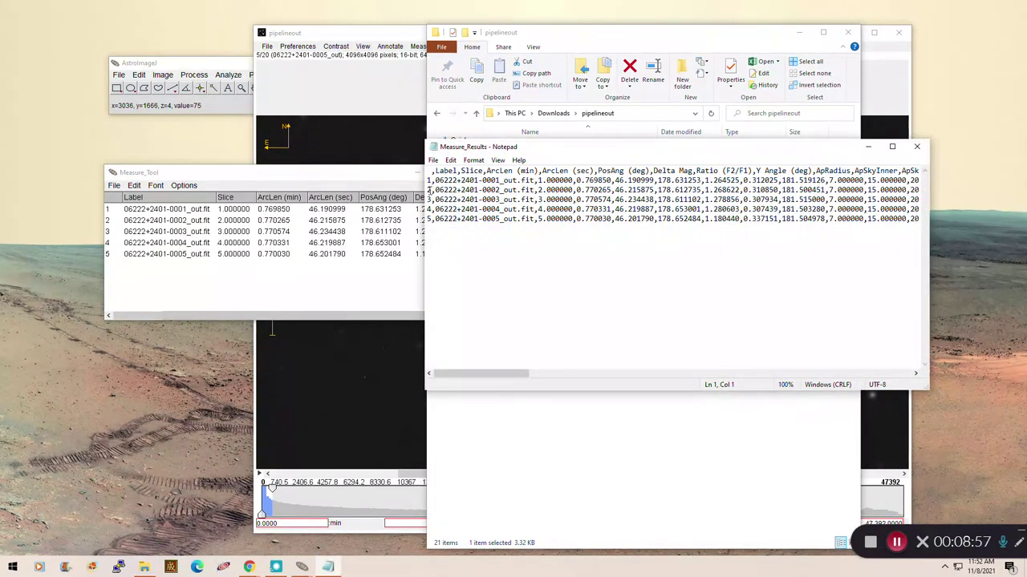
click(534, 221)
click(916, 147)
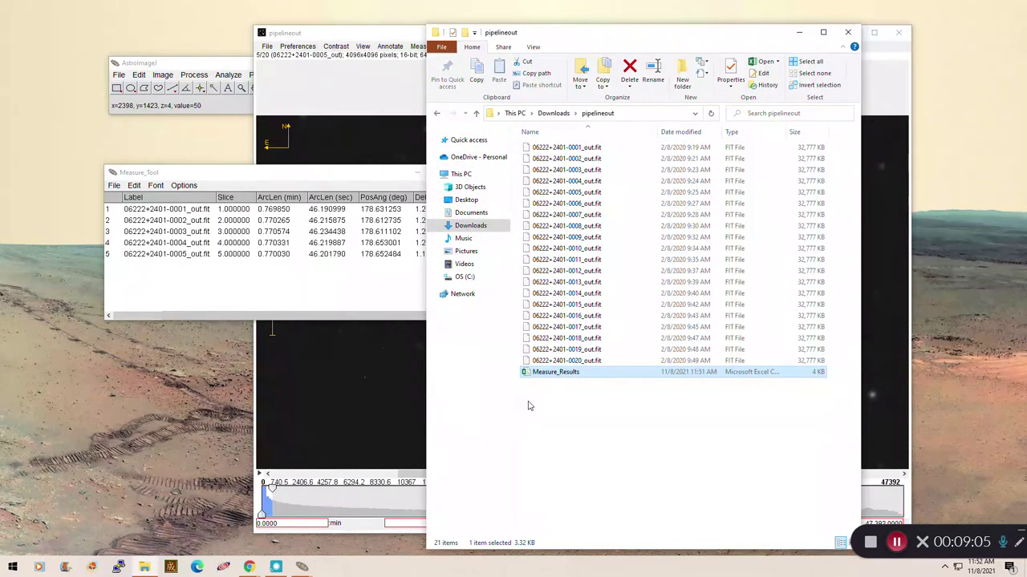
click(163, 470)
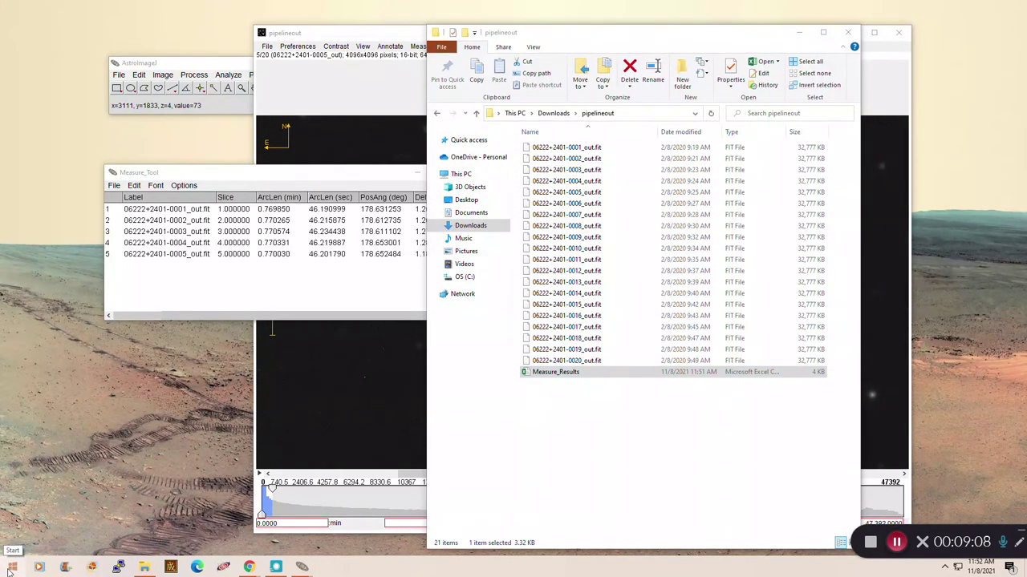
click(12, 567)
Launch Excel 2013 from Start and create the blank workbook Book1.
text(ex)
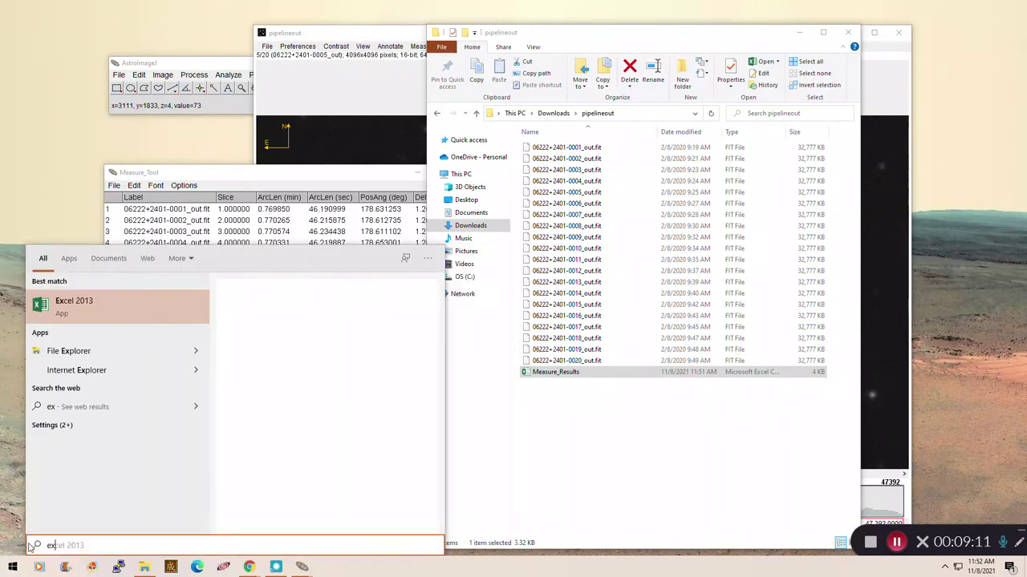
click(102, 312)
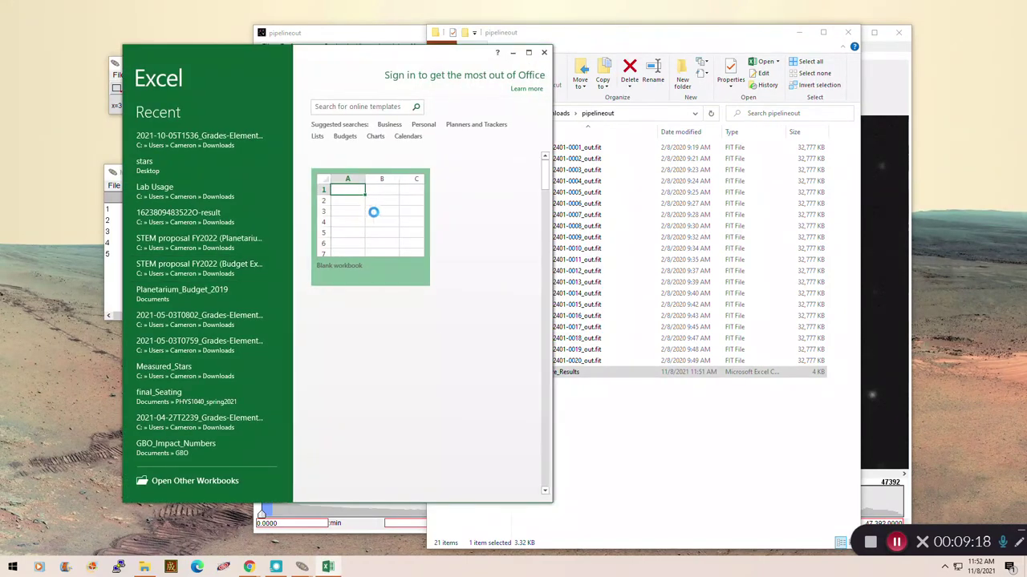
click(376, 217)
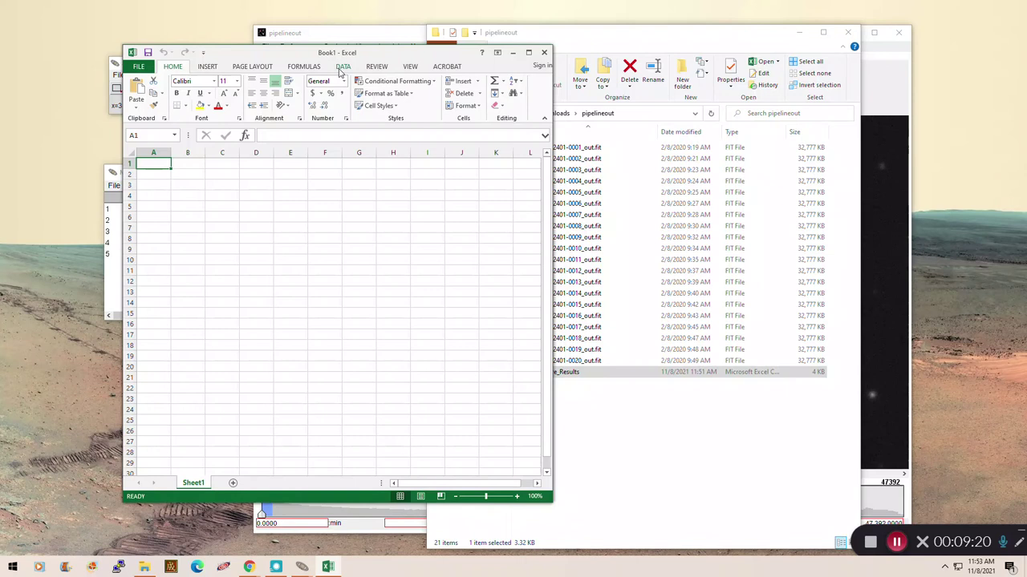
click(342, 67)
Start a From Text import and pick Measure_Results from Downloads\pipelineout.
click(154, 105)
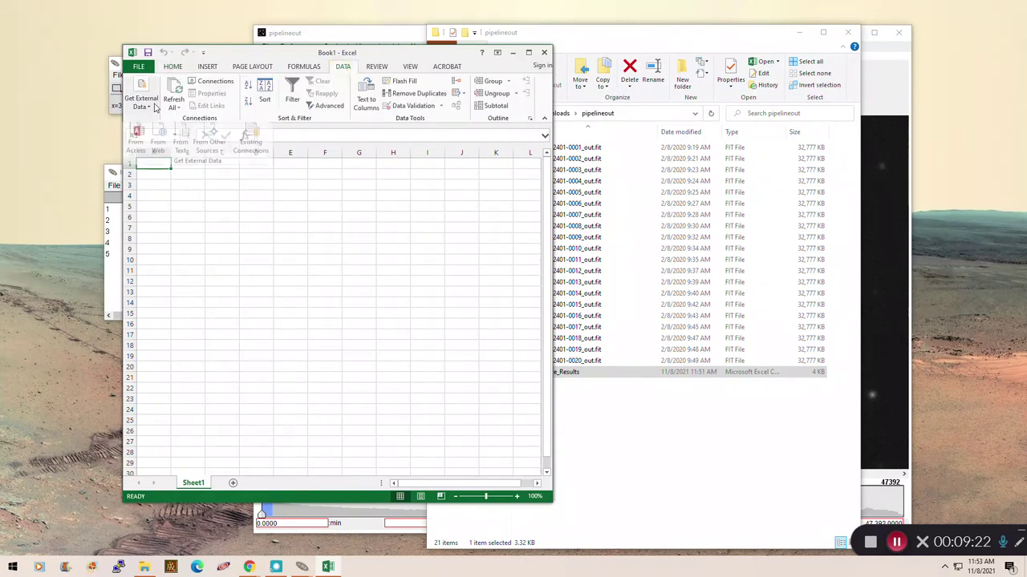
click(175, 134)
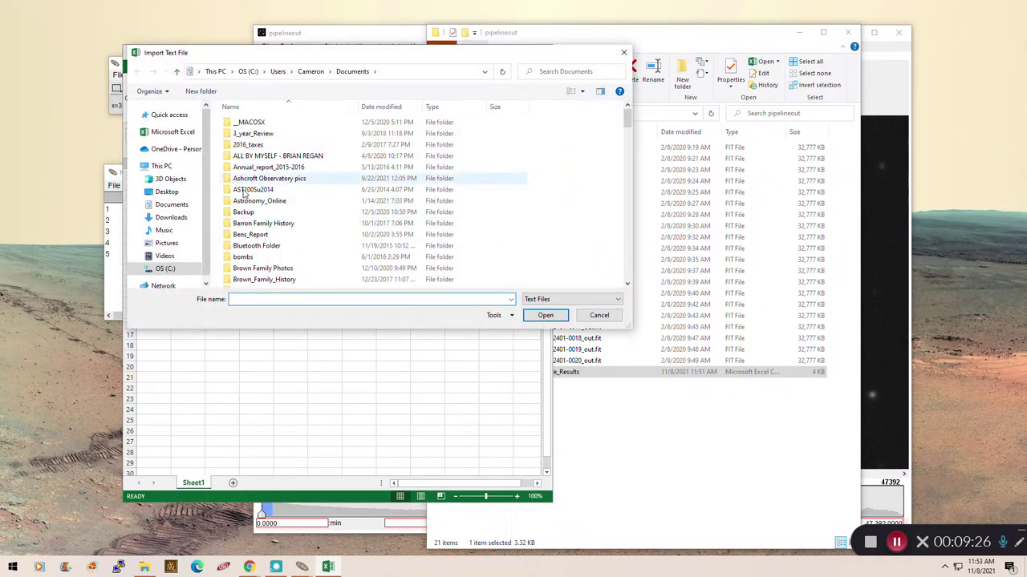
click(170, 217)
click(375, 107)
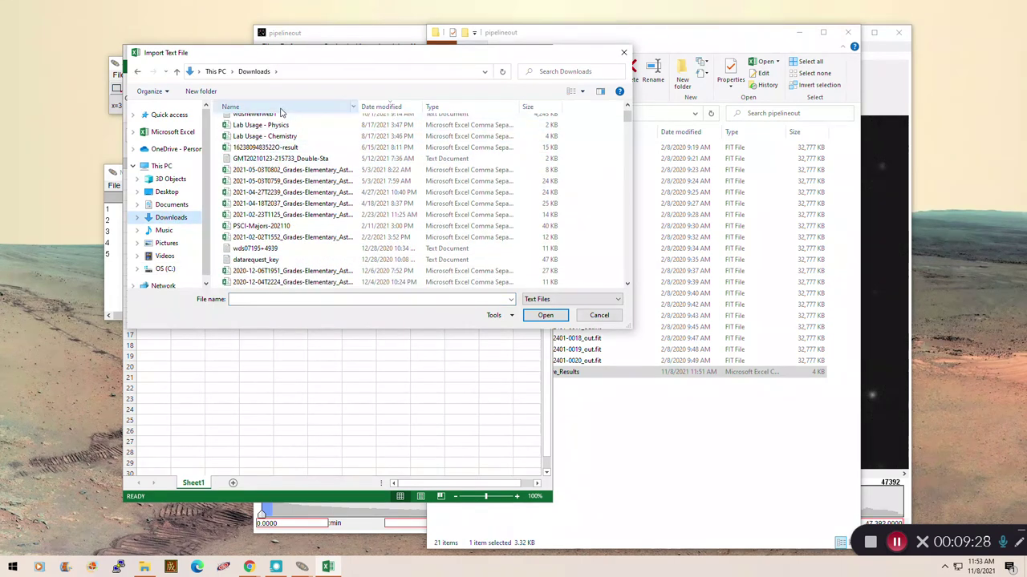
click(321, 106)
scroll(339, 163, down, 1)
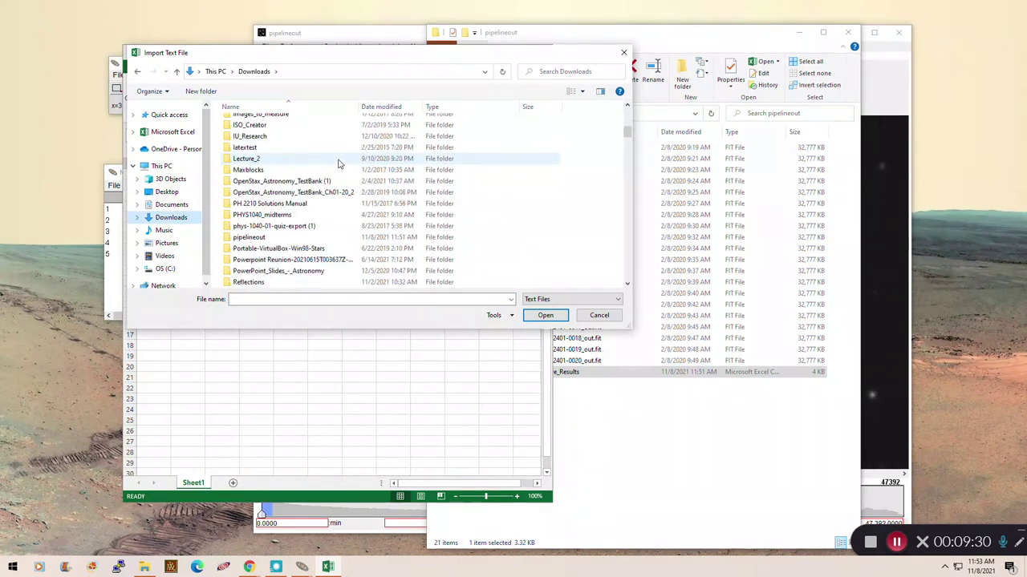
double_click(249, 238)
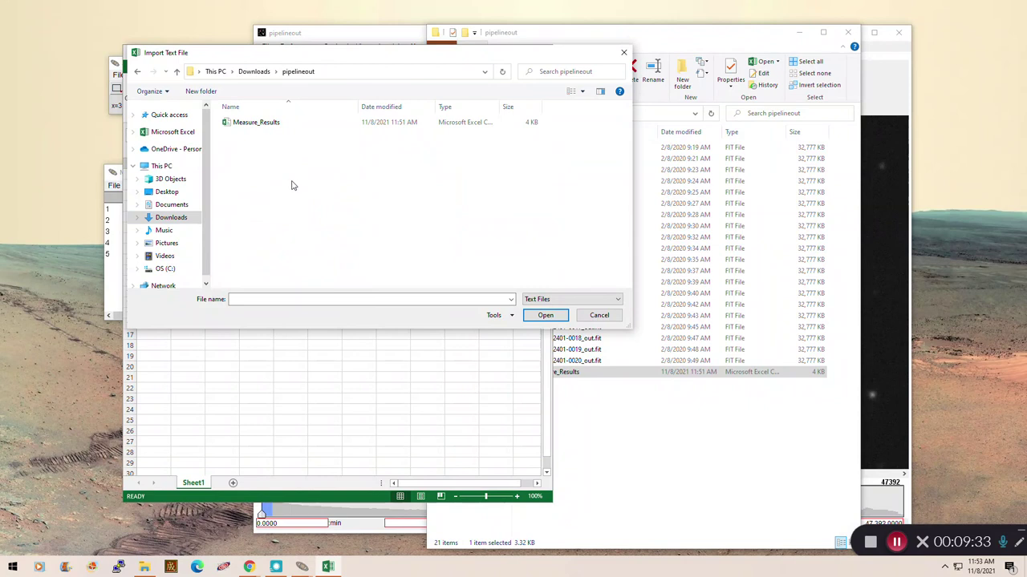
click(248, 125)
click(542, 316)
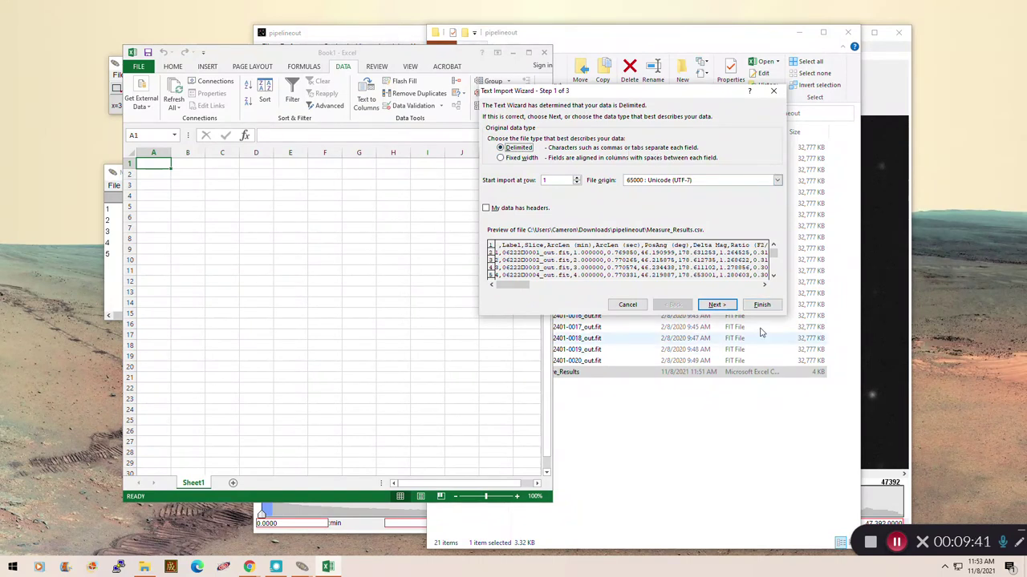
Split the data at commas and place it on Sheet1 starting at $A$1.
click(720, 306)
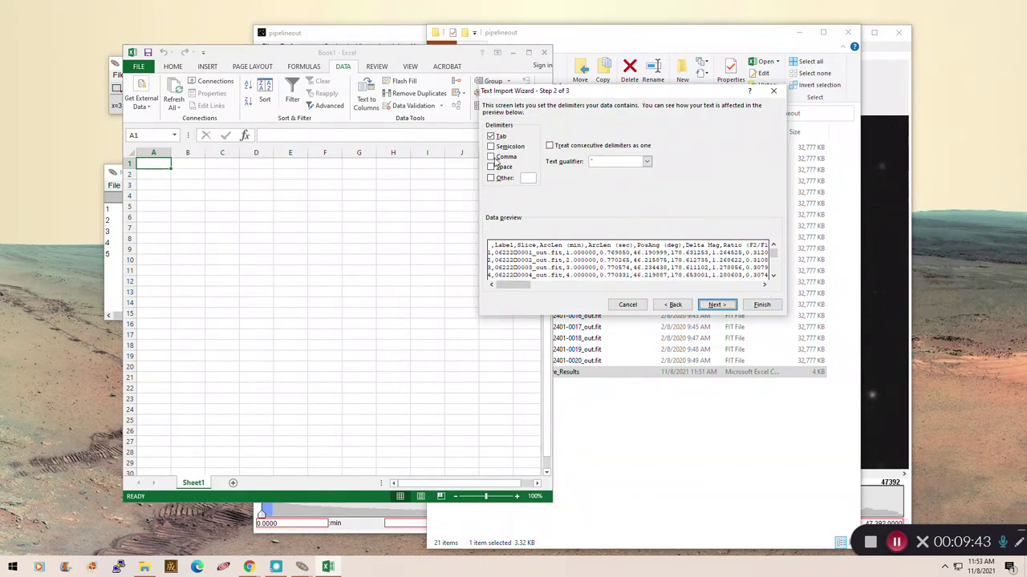
click(492, 157)
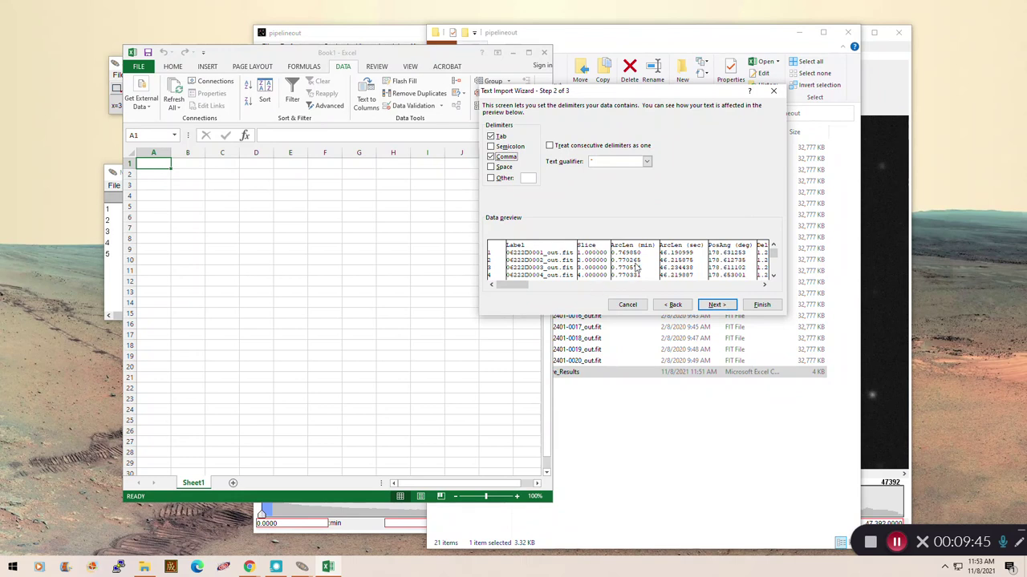
click(766, 307)
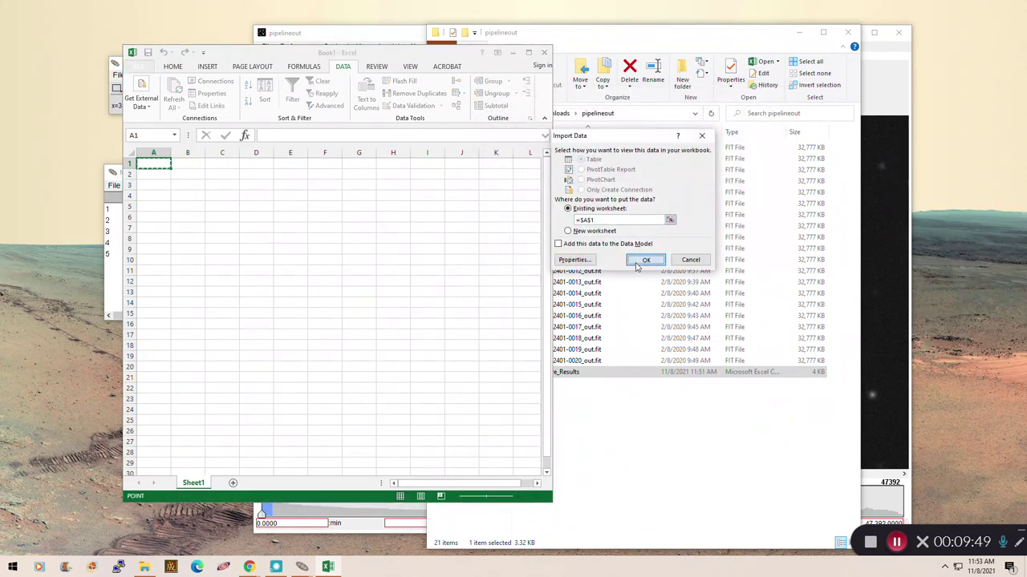
click(646, 260)
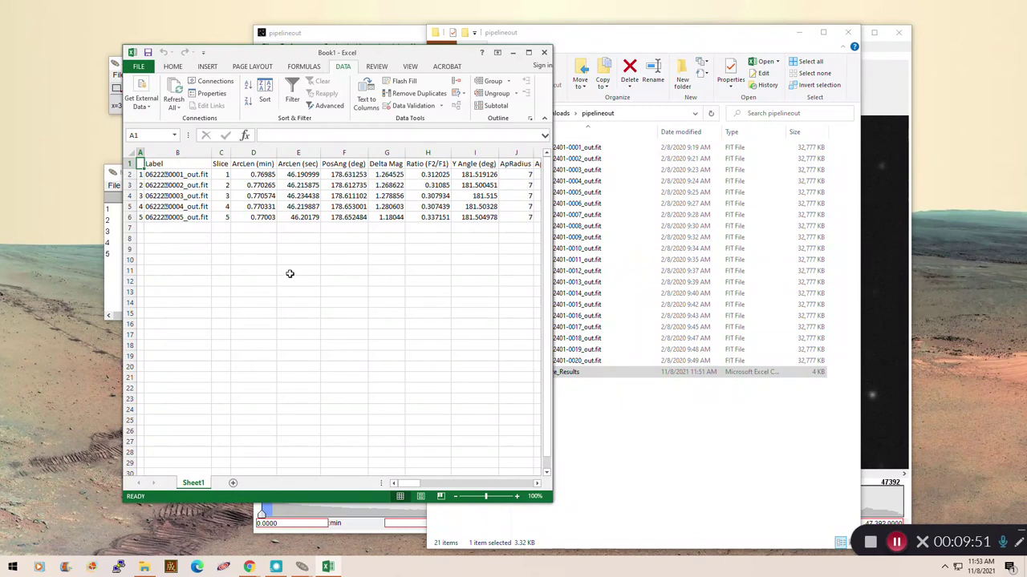
click(245, 256)
Enter =AVERAGE(D2:D6) in D10 for the ArcLen (min) average, 0.77021.
text(=av)
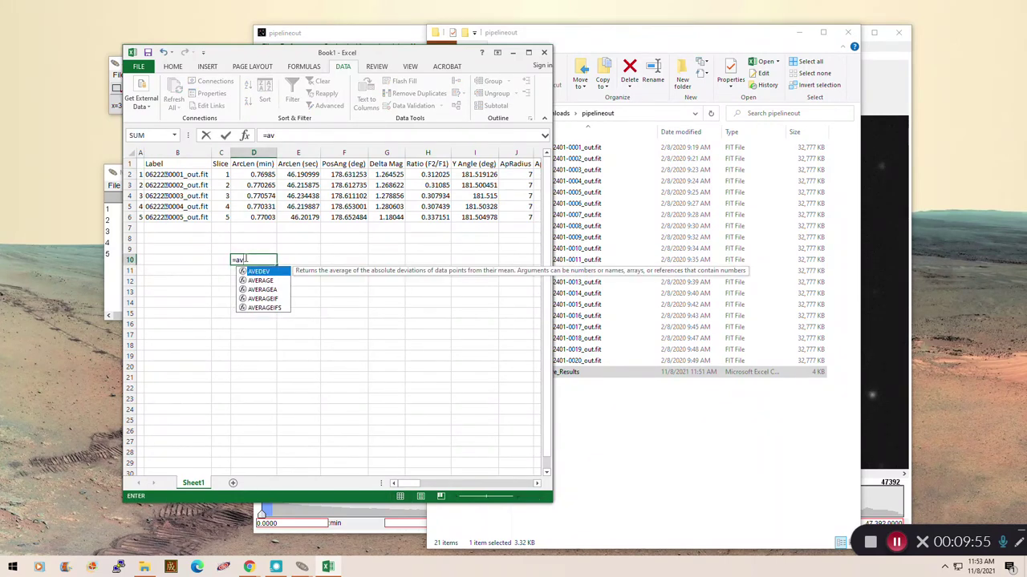
click(272, 281)
key(Tab)
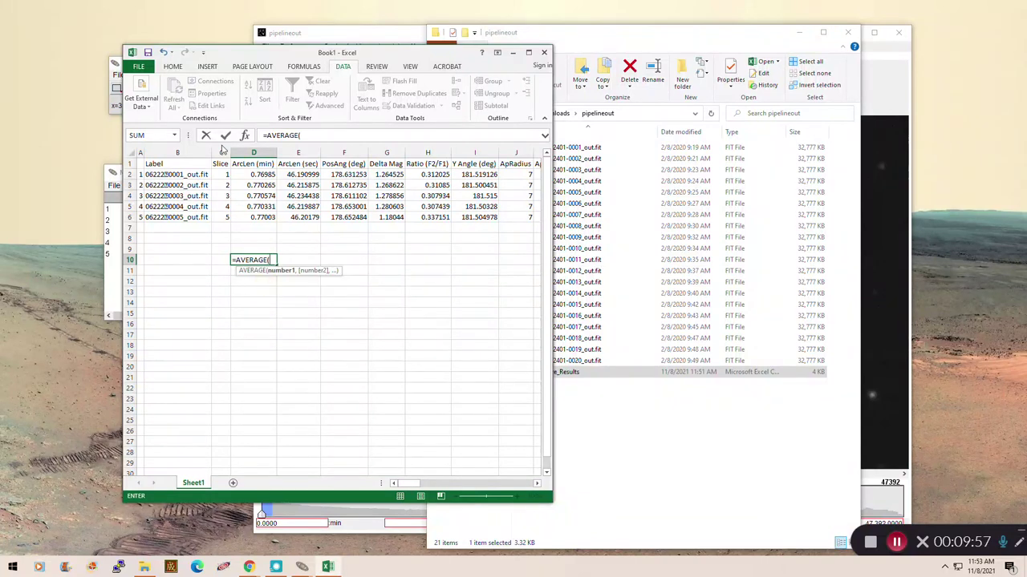
drag(259, 177, 253, 217)
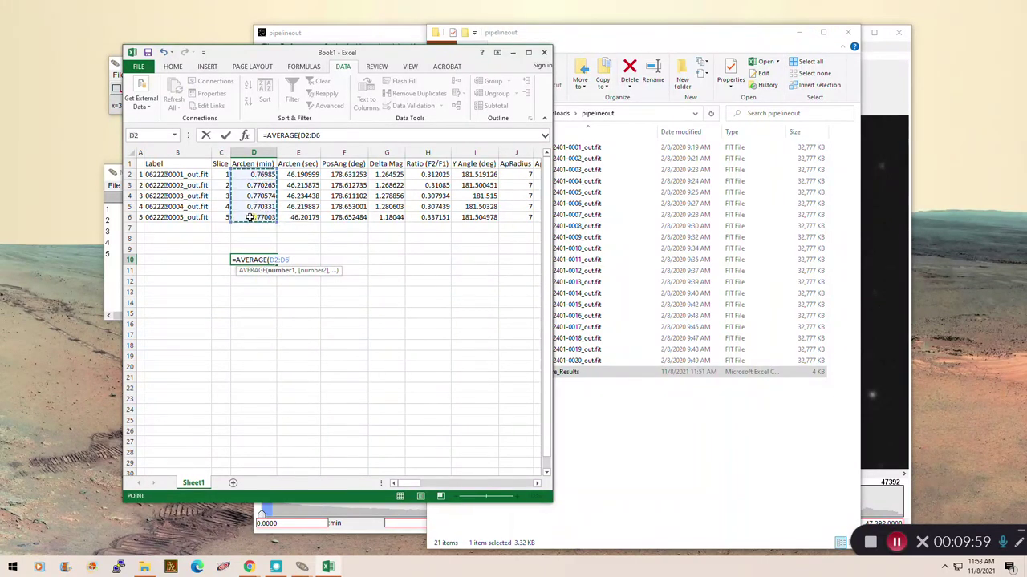
key(Return)
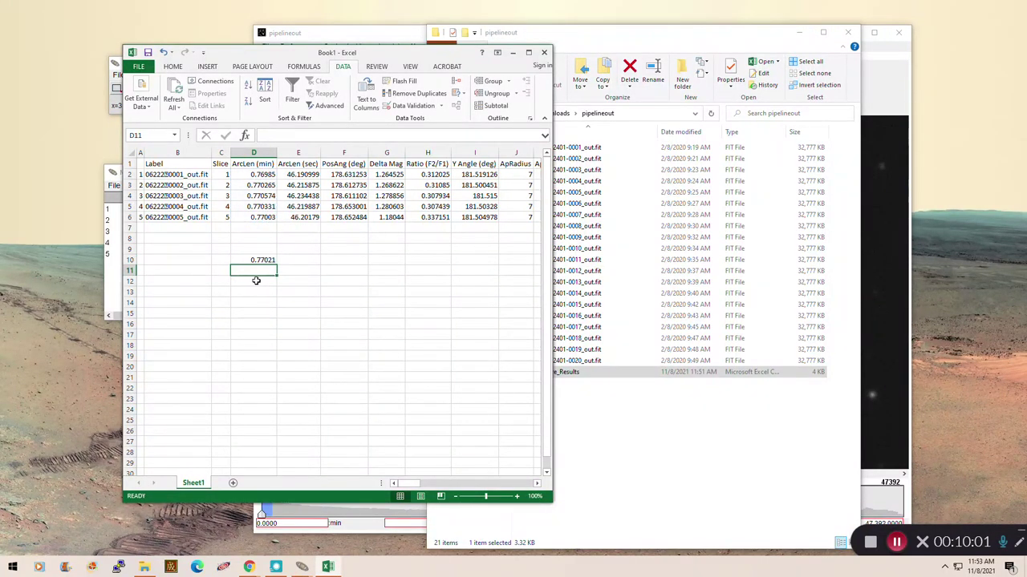
Enter =STDEV.S(D2:D6) in D11, giving 0.000279357, and recheck both formulas.
text(=std)
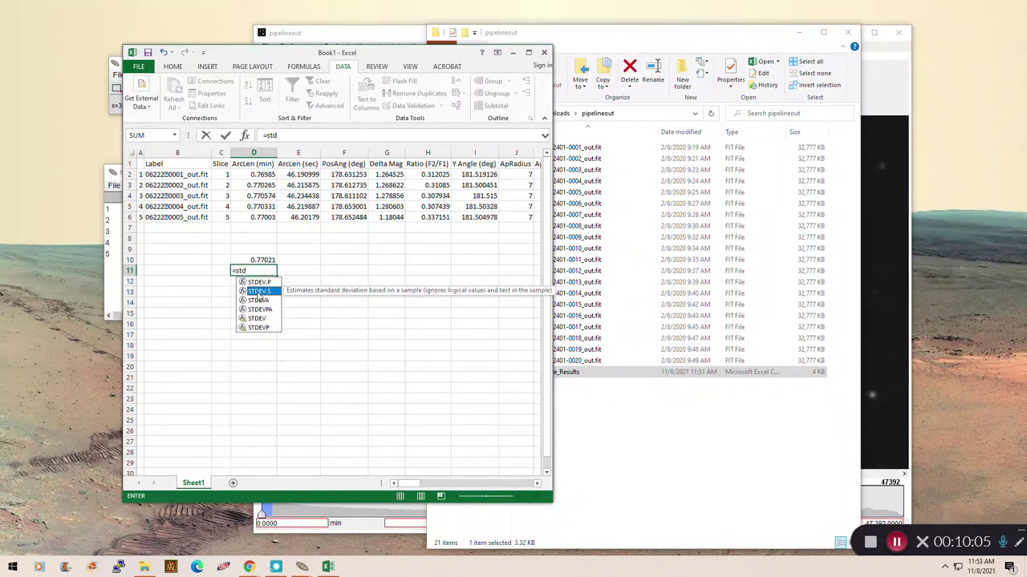
double_click(258, 292)
click(258, 176)
drag(258, 176, 258, 219)
key(Return)
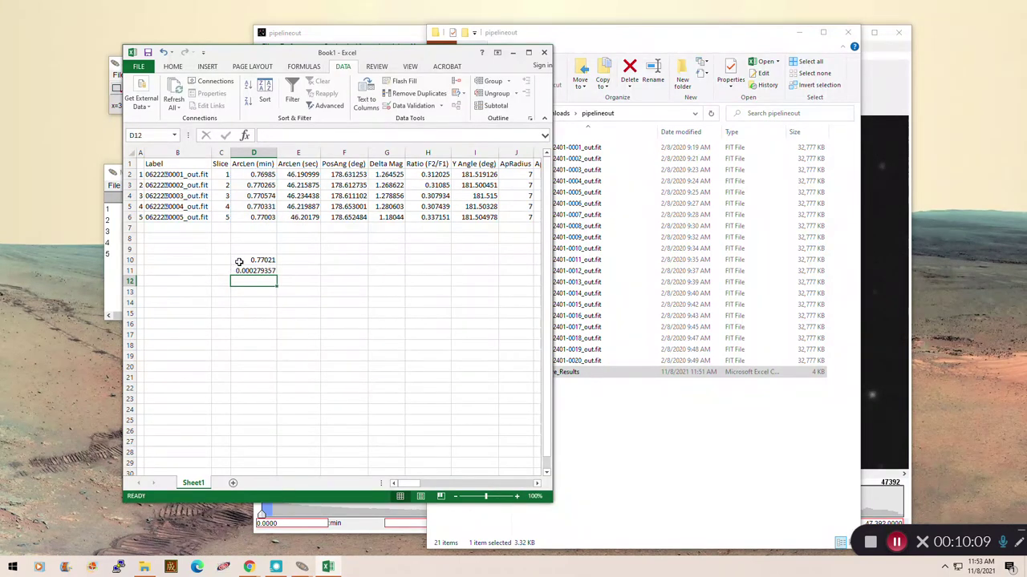
click(264, 272)
click(260, 260)
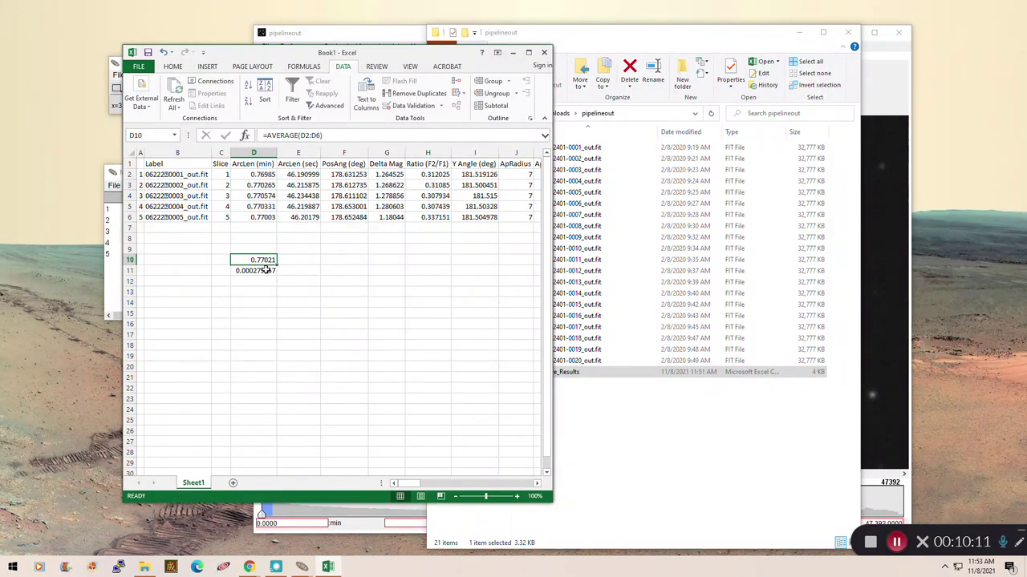
Copy the D10:D11 formulas into column E for ArcLen (sec): 46.2125978 and 0.016764423.
drag(255, 261, 253, 273)
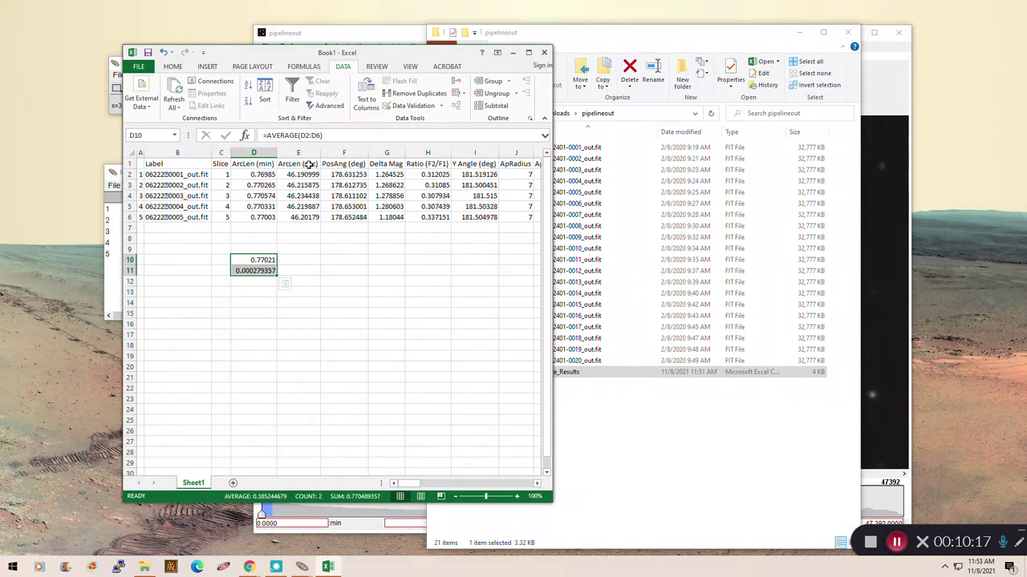
drag(278, 276, 329, 281)
click(291, 260)
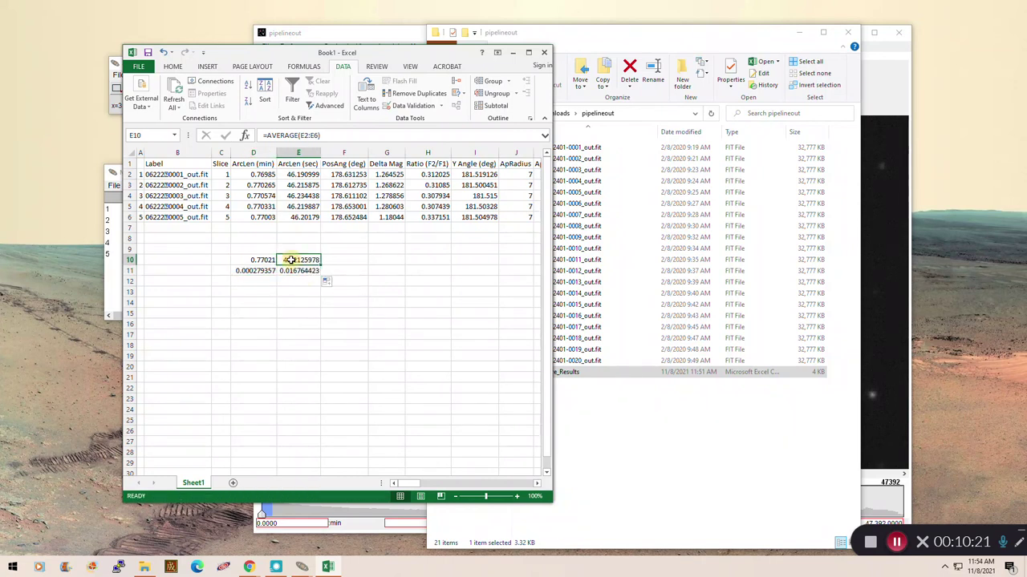
click(284, 136)
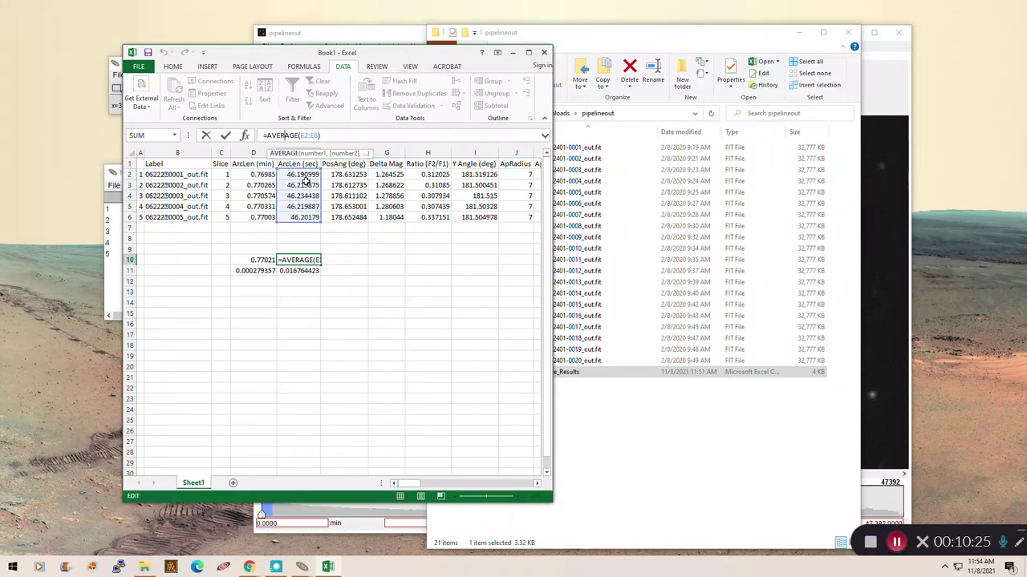
key(Return)
key(F2)
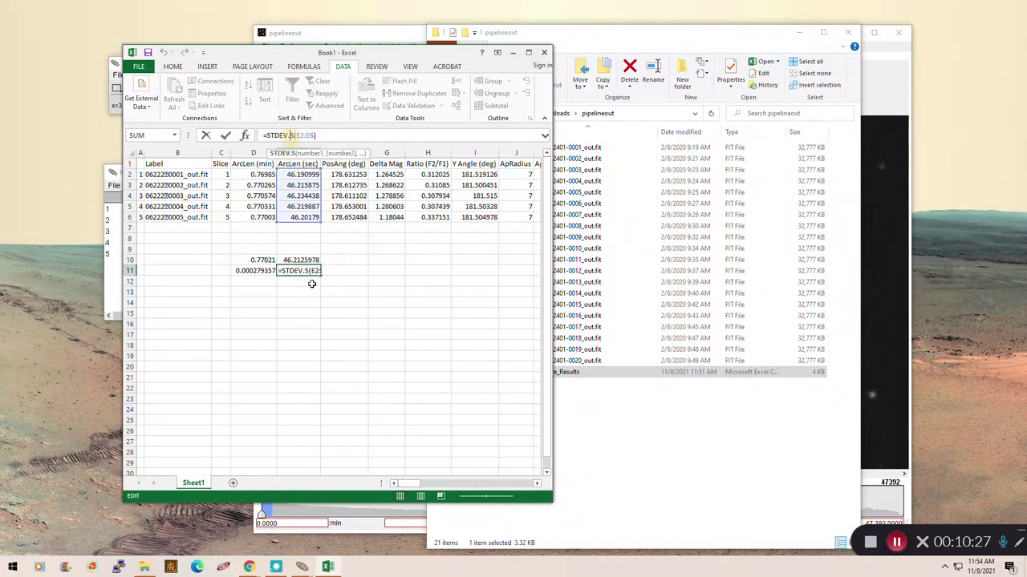
key(Return)
Extend the formulas into column F for PosAng (deg): 178.632115 and 0.020426666.
drag(299, 260, 365, 274)
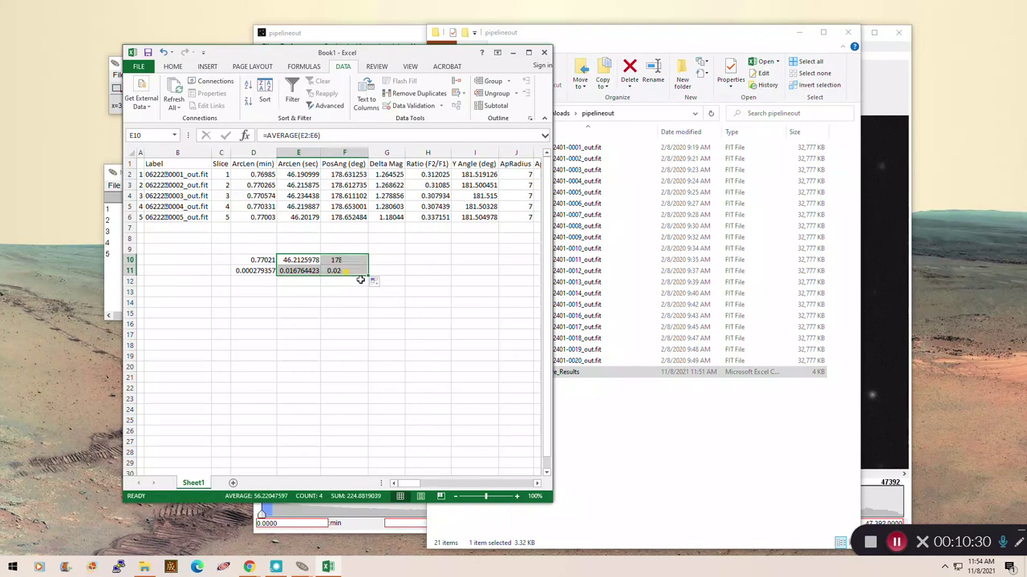
click(345, 260)
key(F2)
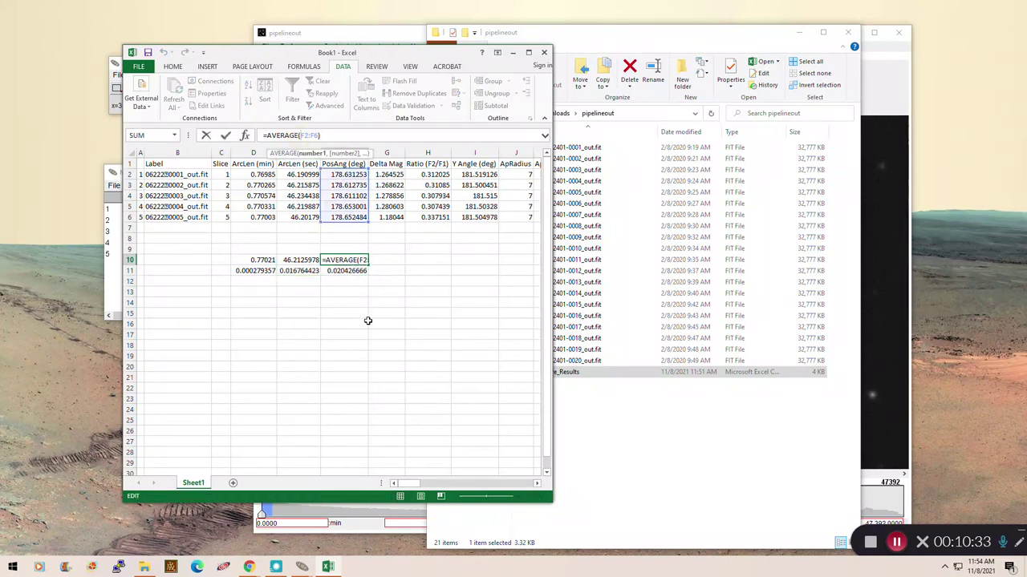
key(Return)
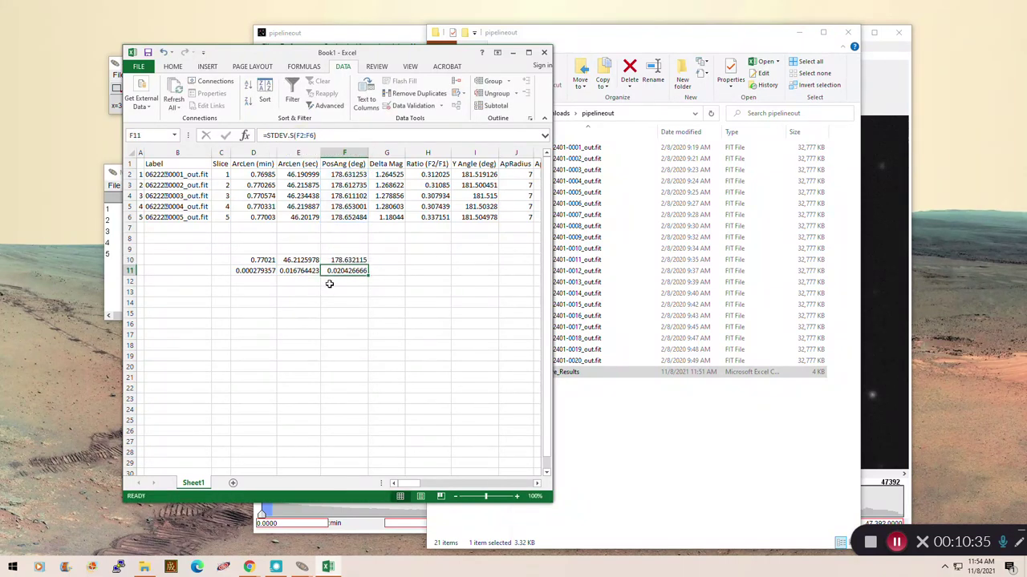